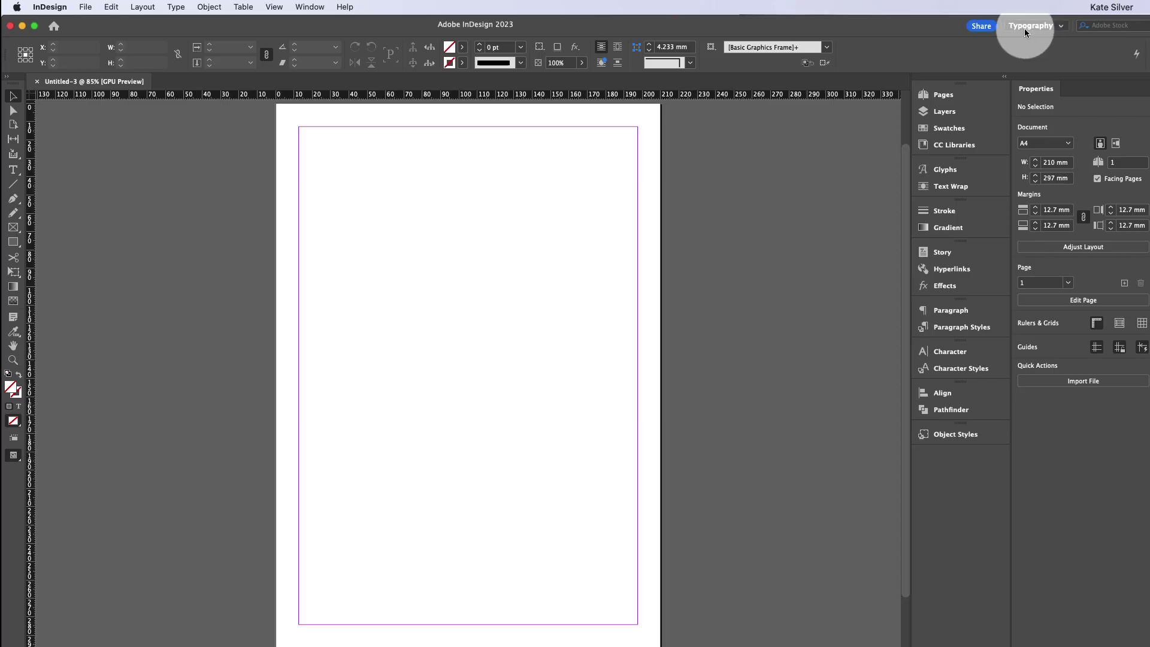
Choose Typography from the workspace switcher as the active workspace.
{"action": "left_click", "coordinate": [1026, 27]}
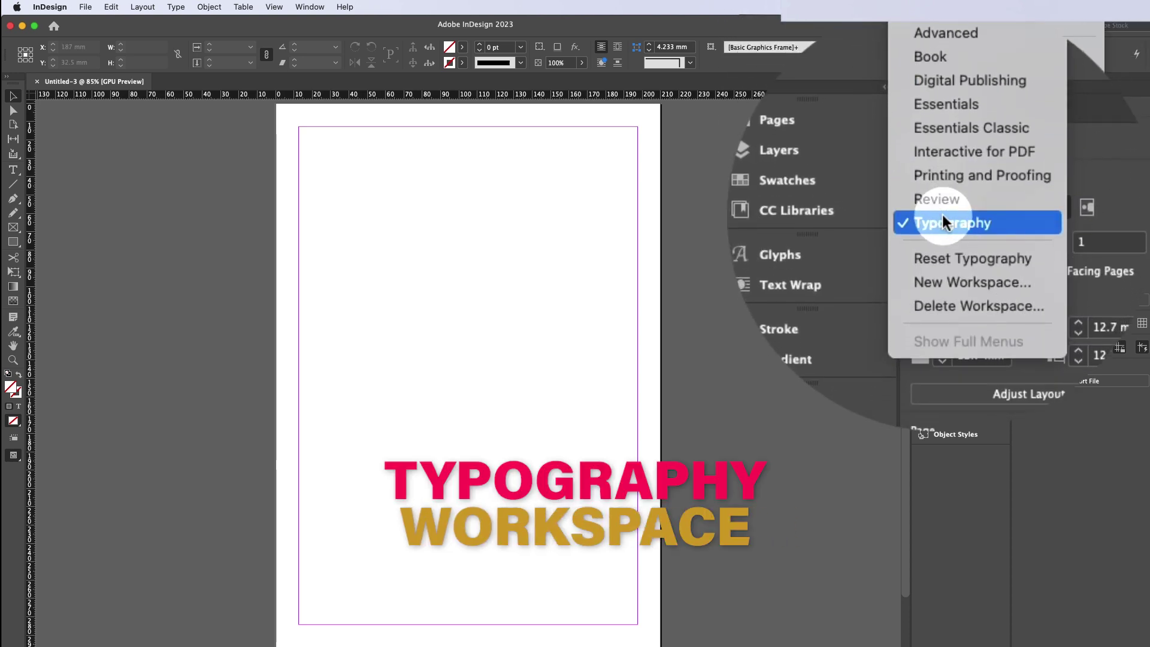
{"action": "left_click", "coordinate": [943, 216]}
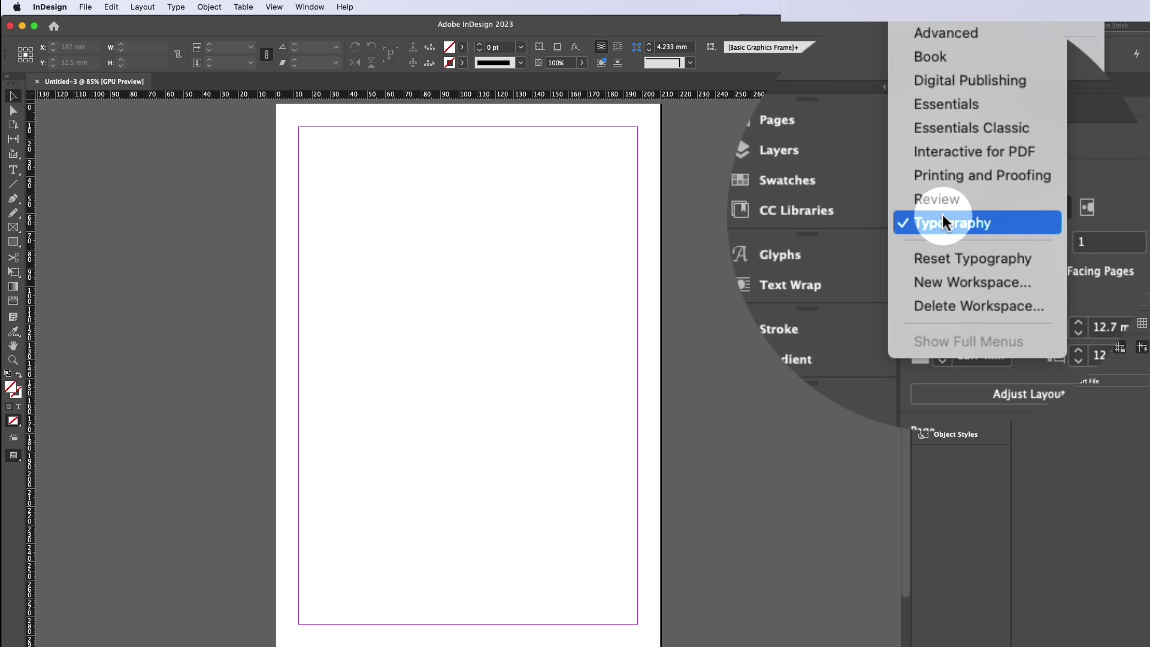
Open Window > Object & Layout > Pathfinder so it appears as a floating panel.
{"action": "left_click", "coordinate": [943, 214]}
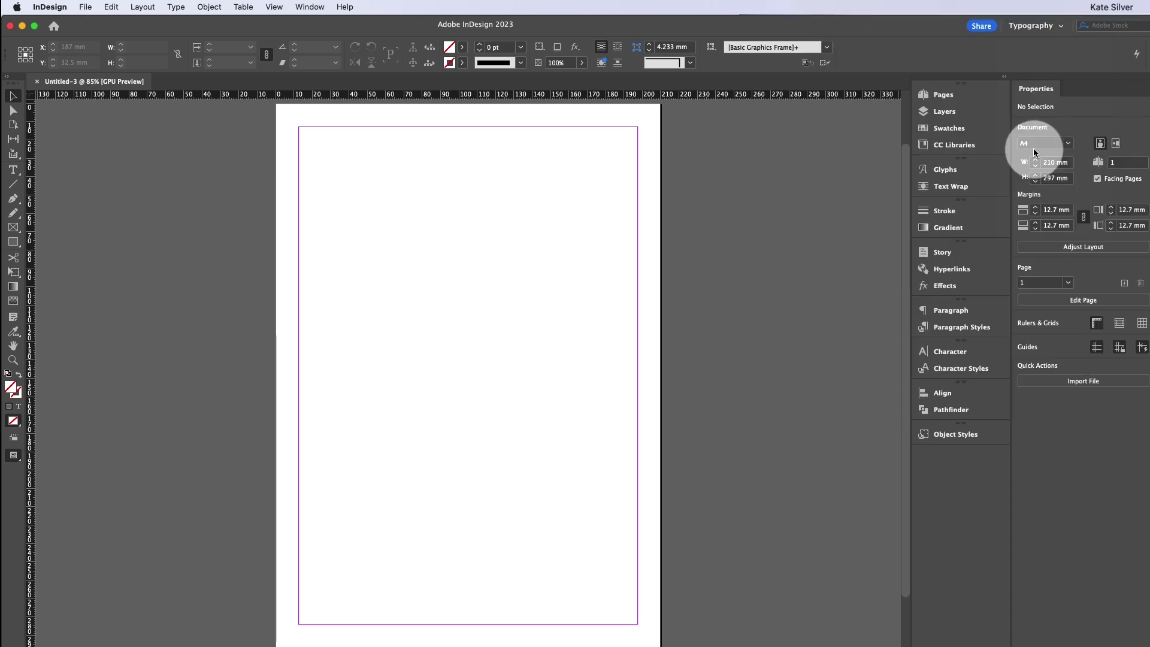
{"action": "left_click", "coordinate": [310, 6]}
{"action": "mouse_move", "coordinate": [336, 215]}
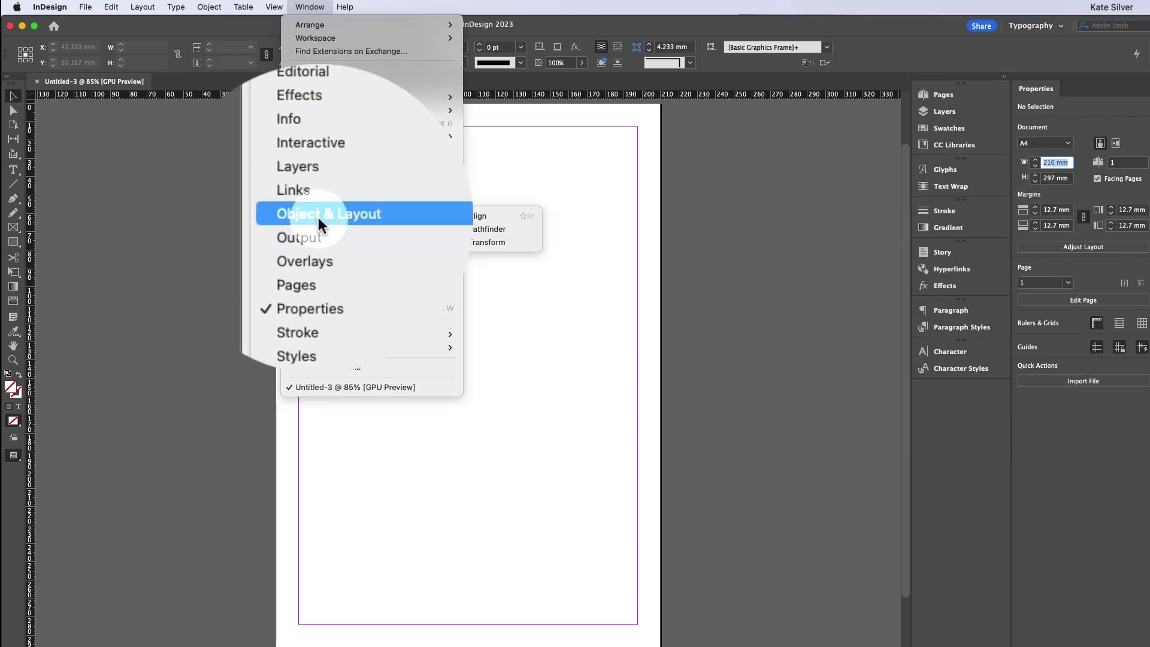
{"action": "left_click", "coordinate": [502, 229]}
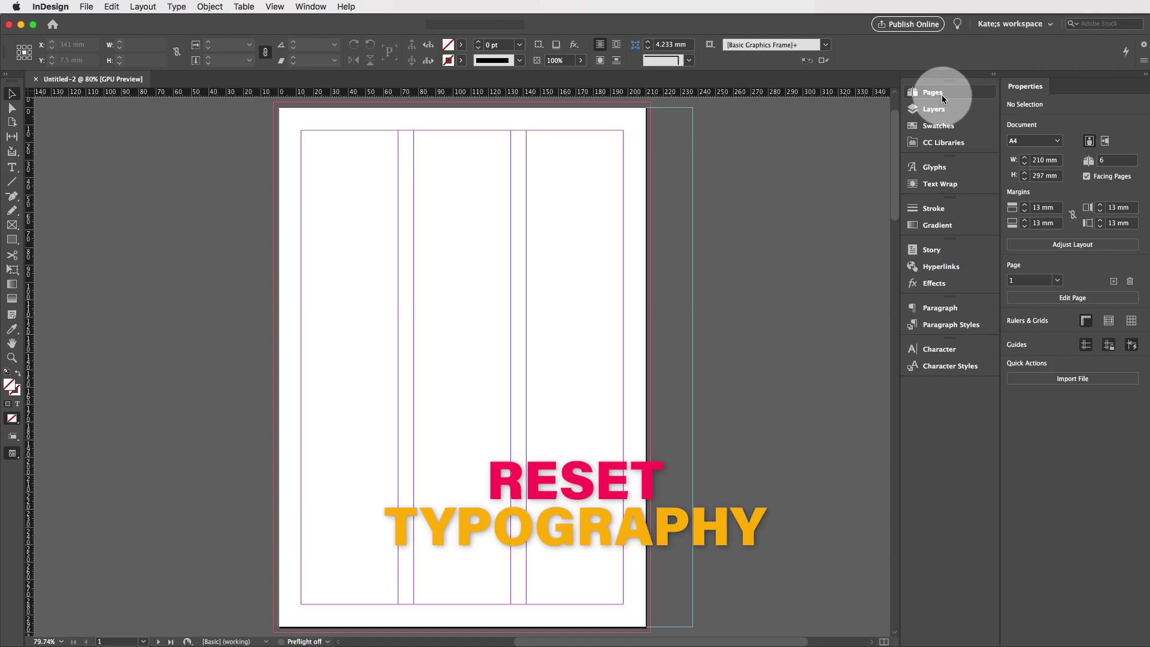
Float the Pages and CC Libraries panels out of the dock, then close the floating Text Wrap panel.
{"action": "left_click_drag", "start_coordinate": [936, 101], "coordinate": [630, 162]}
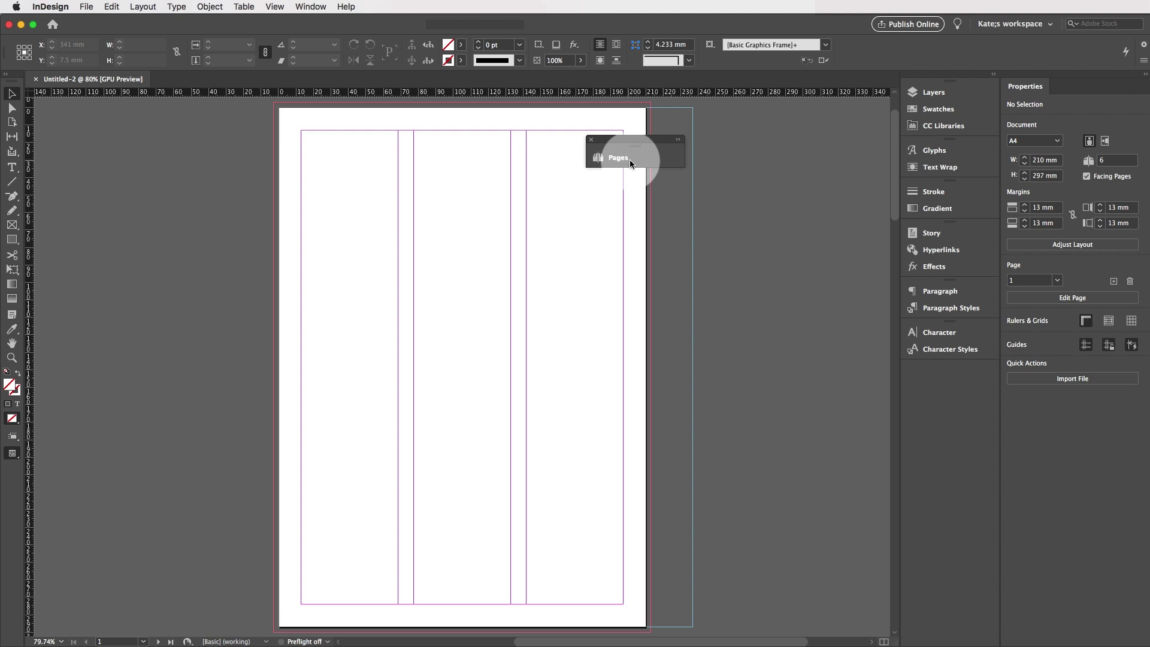
{"action": "left_click_drag", "start_coordinate": [971, 125], "coordinate": [659, 263]}
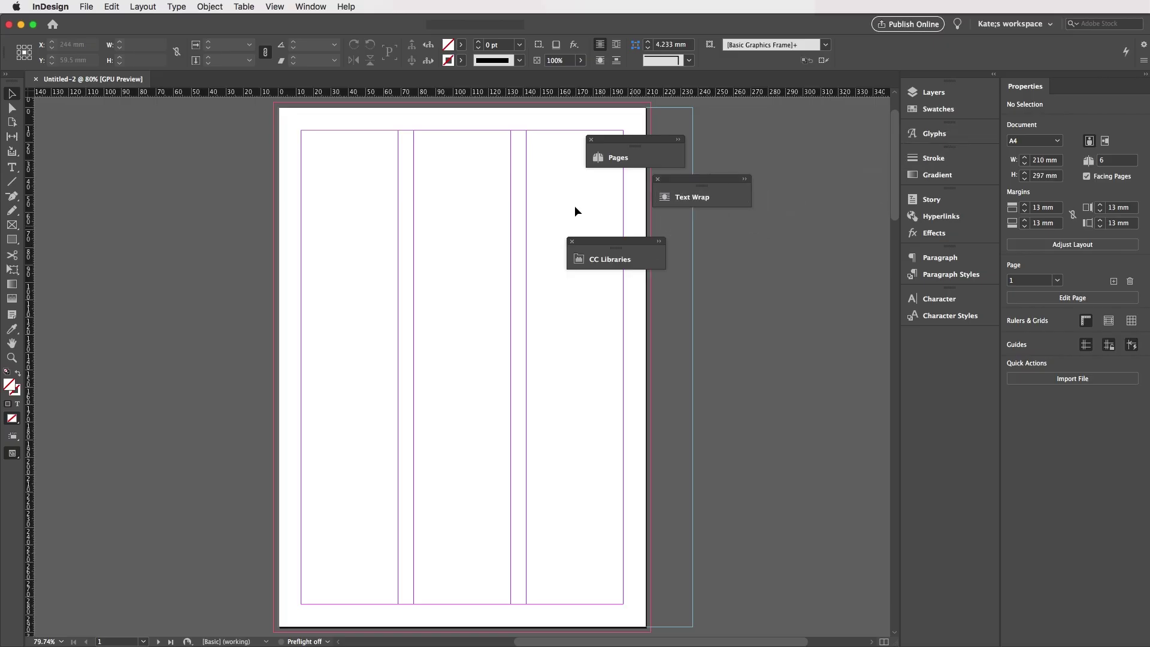
{"action": "left_click", "coordinate": [657, 179]}
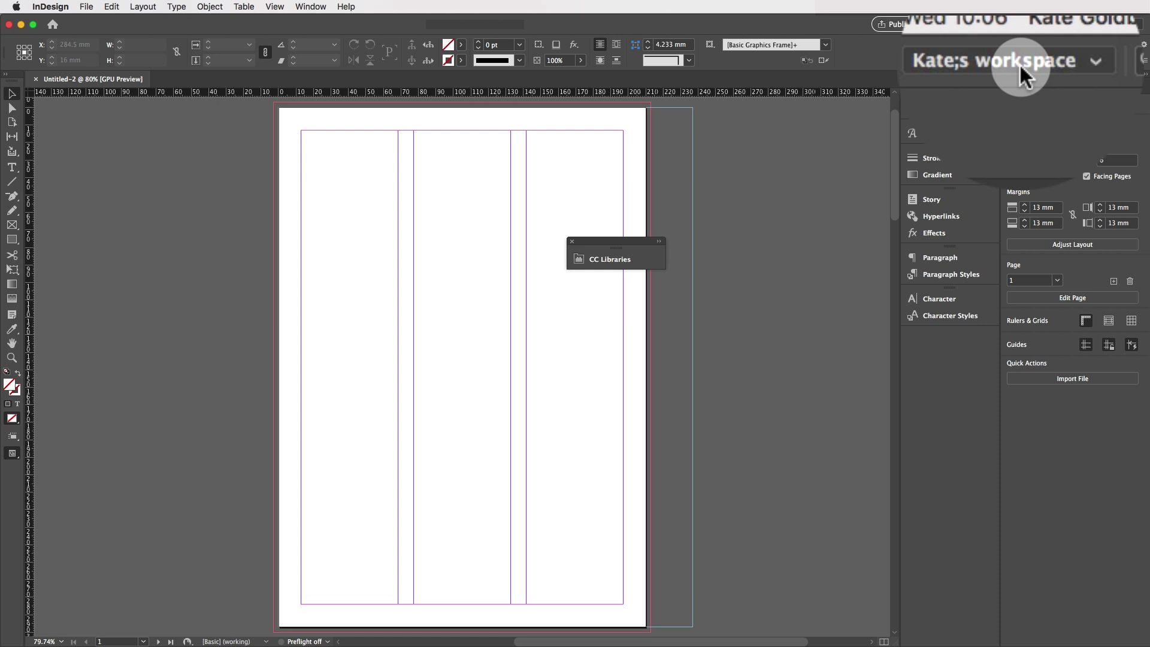
Reset the user's custom workspace so its panels return to the saved arrangement.
{"action": "left_click", "coordinate": [1026, 25]}
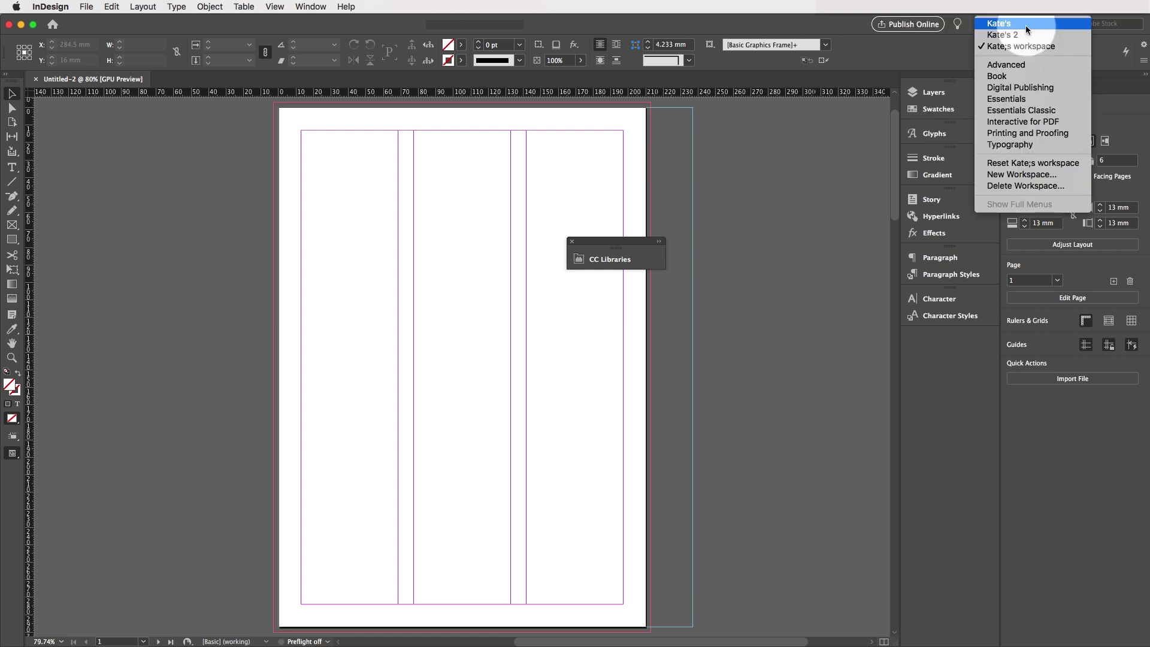
{"action": "left_click", "coordinate": [1037, 166]}
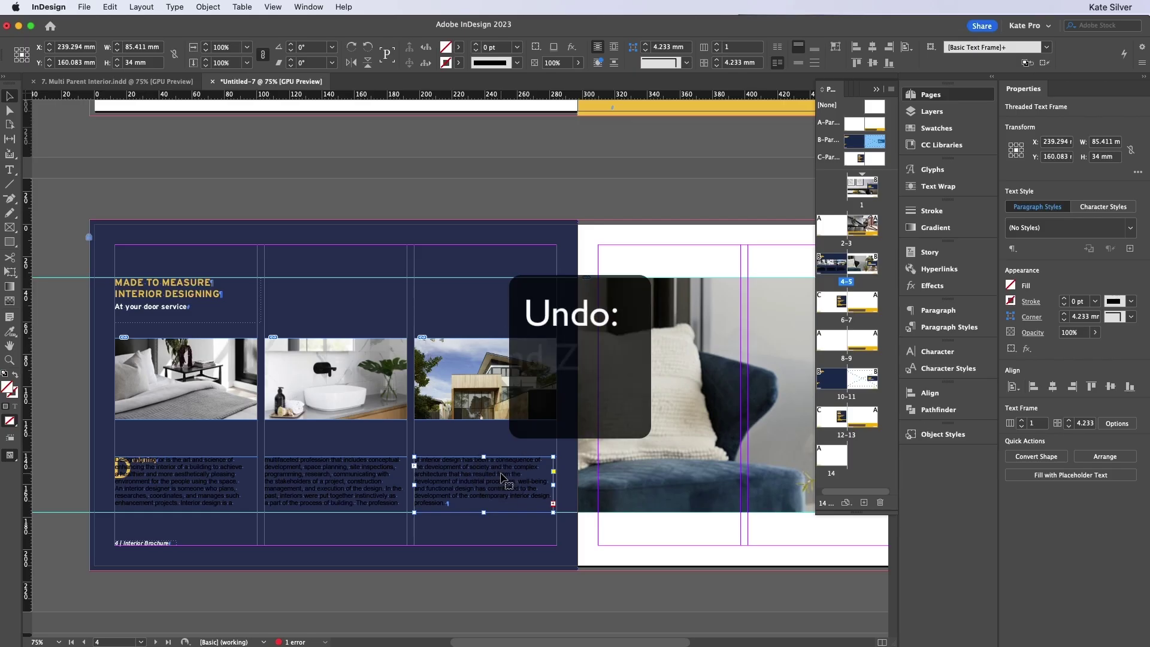
Undo the last change to the brochure's threaded text frame with Cmd+Z.
{"action": "key", "text": "super+z"}
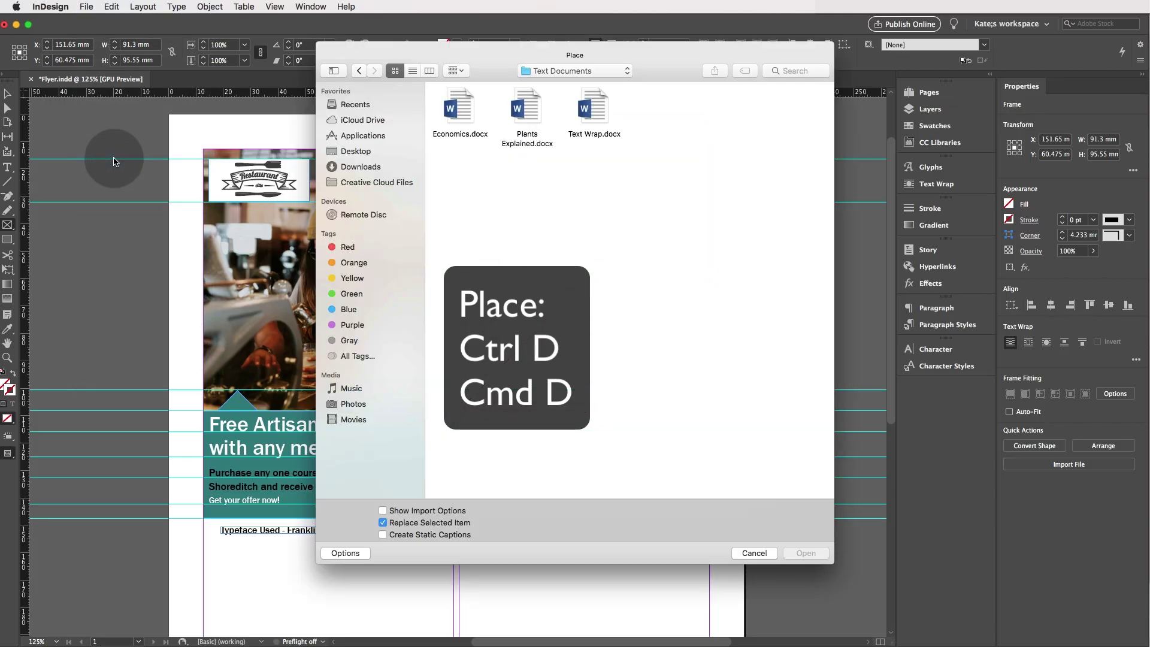
Place the café photo into the flyer's frames and a portrait photo into the magazine image frame.
{"action": "double_click", "coordinate": [595, 109]}
{"action": "double_click", "coordinate": [596, 109]}
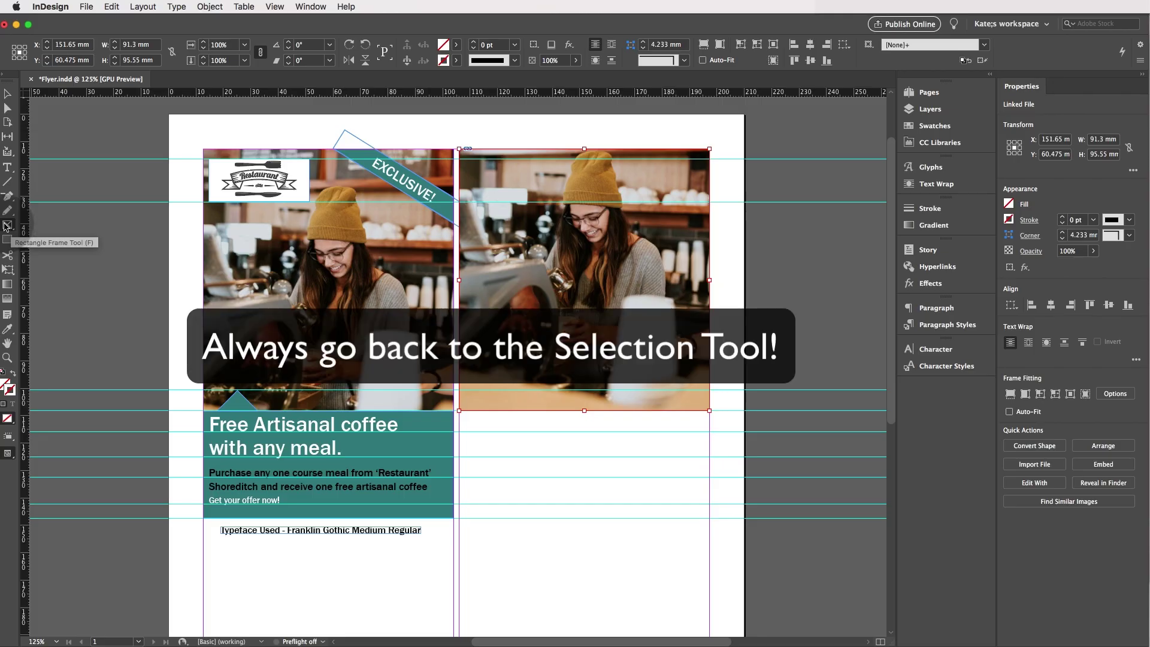
{"action": "left_click", "coordinate": [8, 95]}
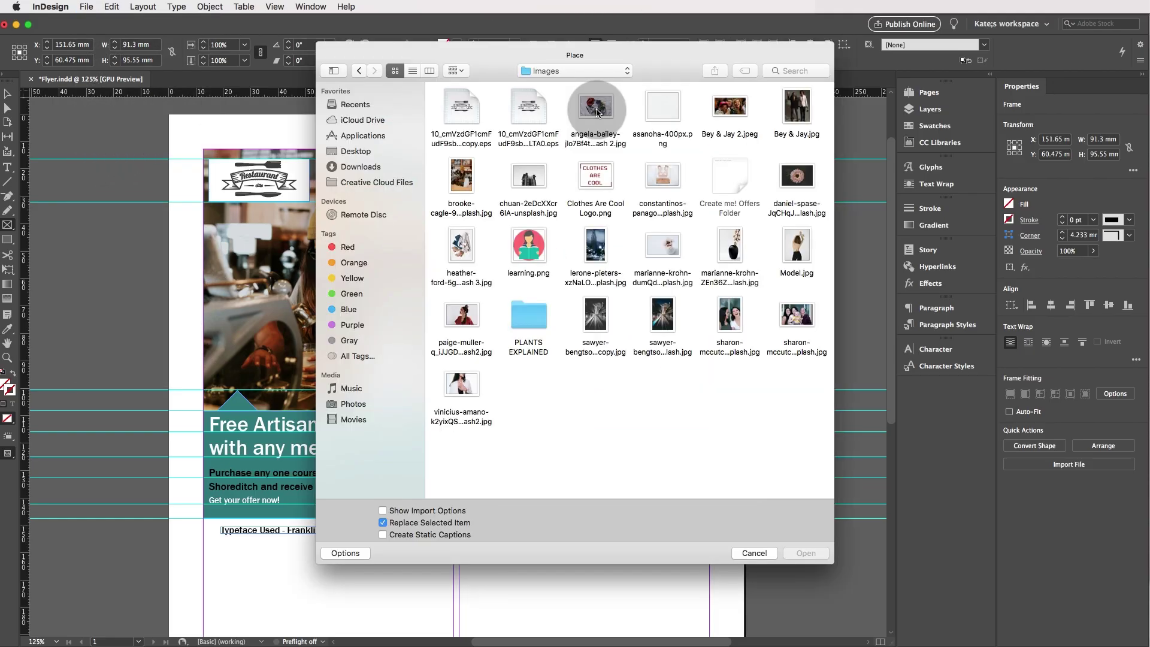
{"action": "double_click", "coordinate": [597, 108]}
{"action": "left_click", "coordinate": [110, 141]}
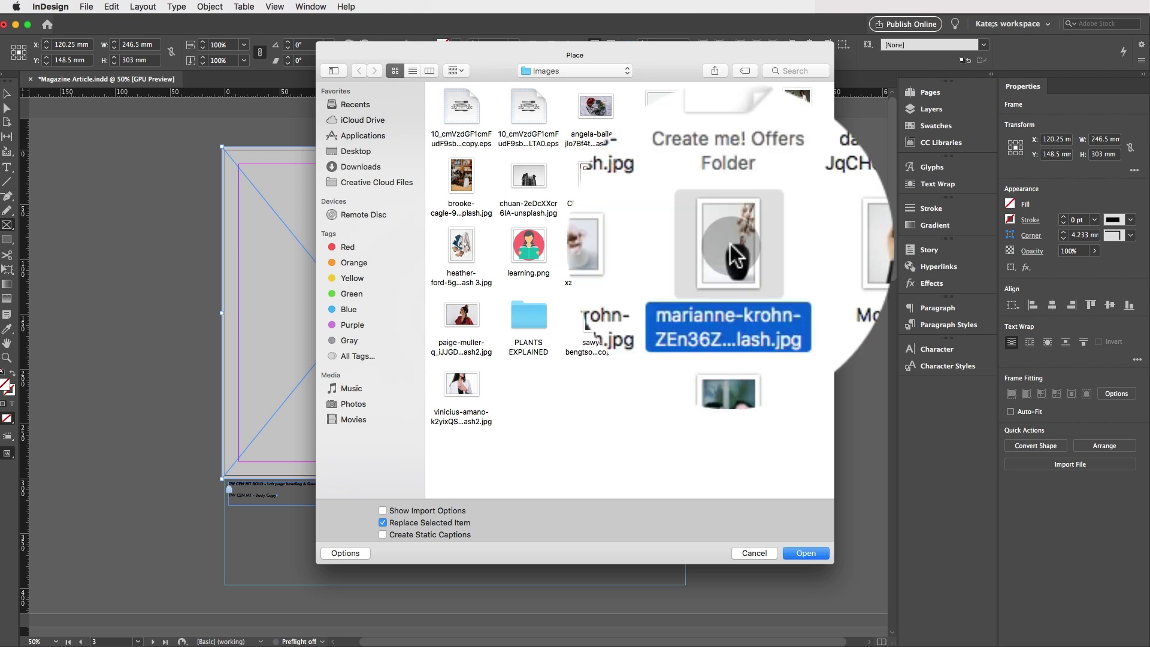
{"action": "left_click", "coordinate": [806, 553]}
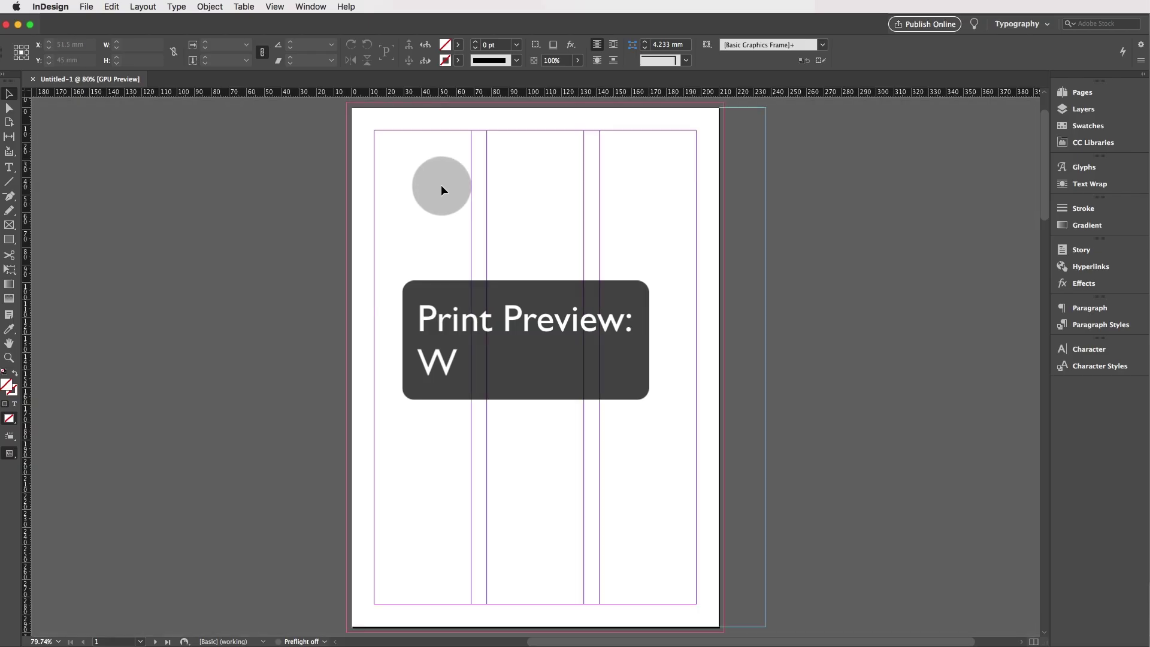
Deselect the FLOWERS frame and toggle Preview mode with W to hide the botanicals guides and frame edges.
{"action": "key", "text": "w"}
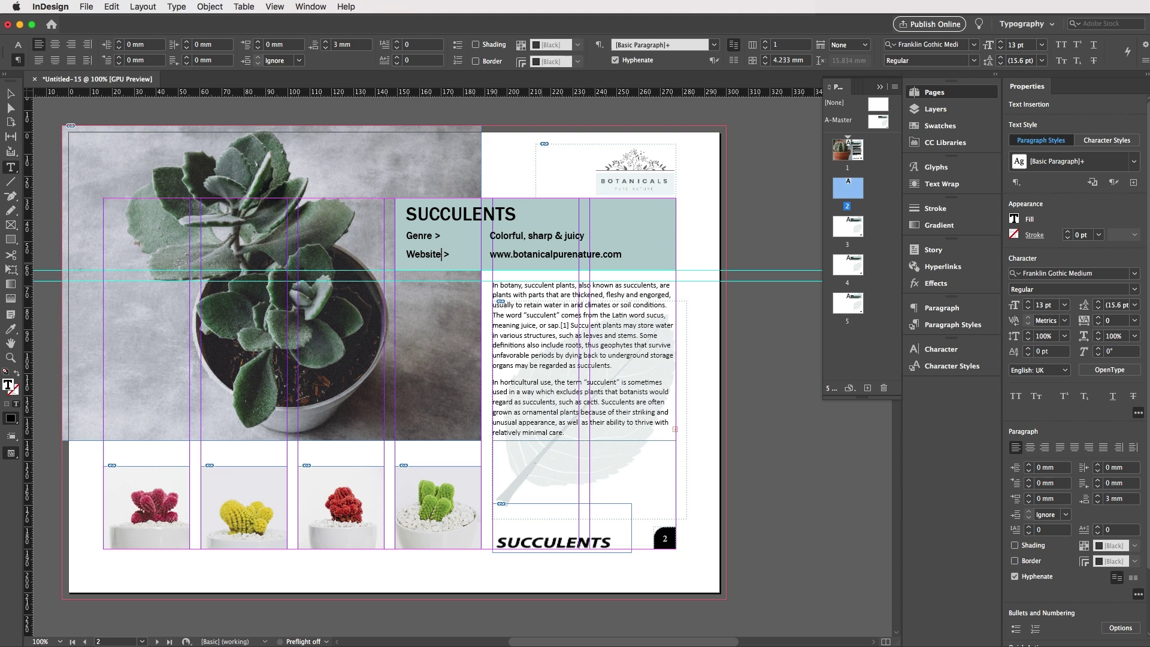
{"action": "key", "text": "Escape"}
{"action": "left_click", "coordinate": [732, 405]}
{"action": "key", "text": "w"}
{"action": "key", "text": "w"}
{"action": "key", "text": "w"}
{"action": "key", "text": "w"}
{"action": "key", "text": "w"}
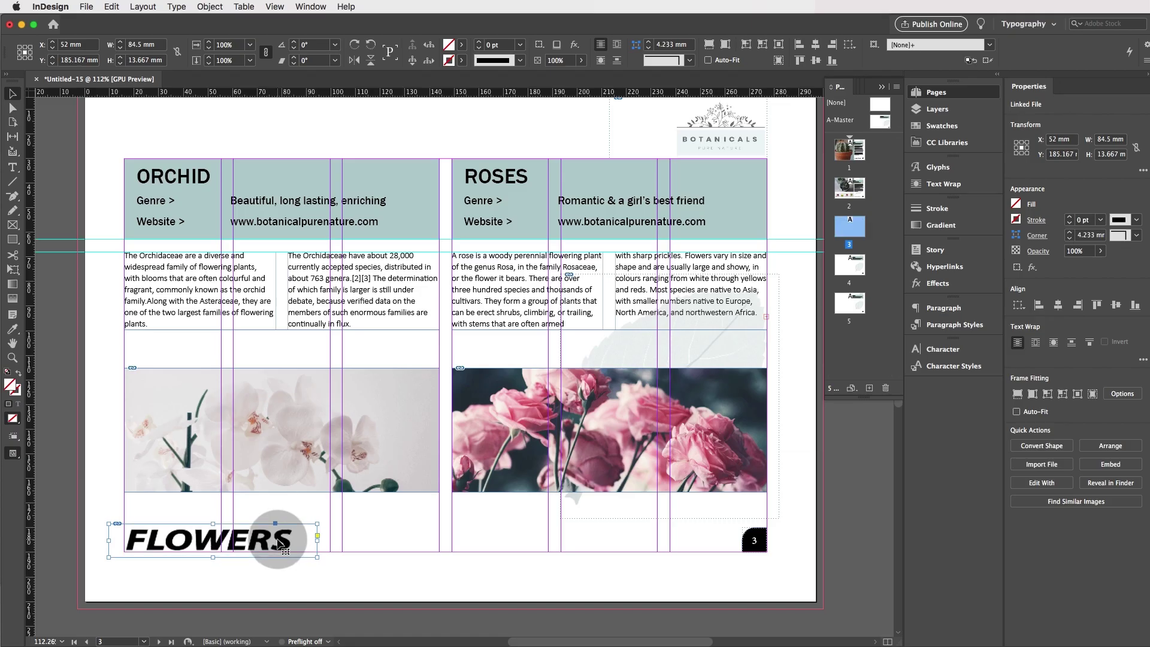
{"action": "left_click", "coordinate": [483, 598]}
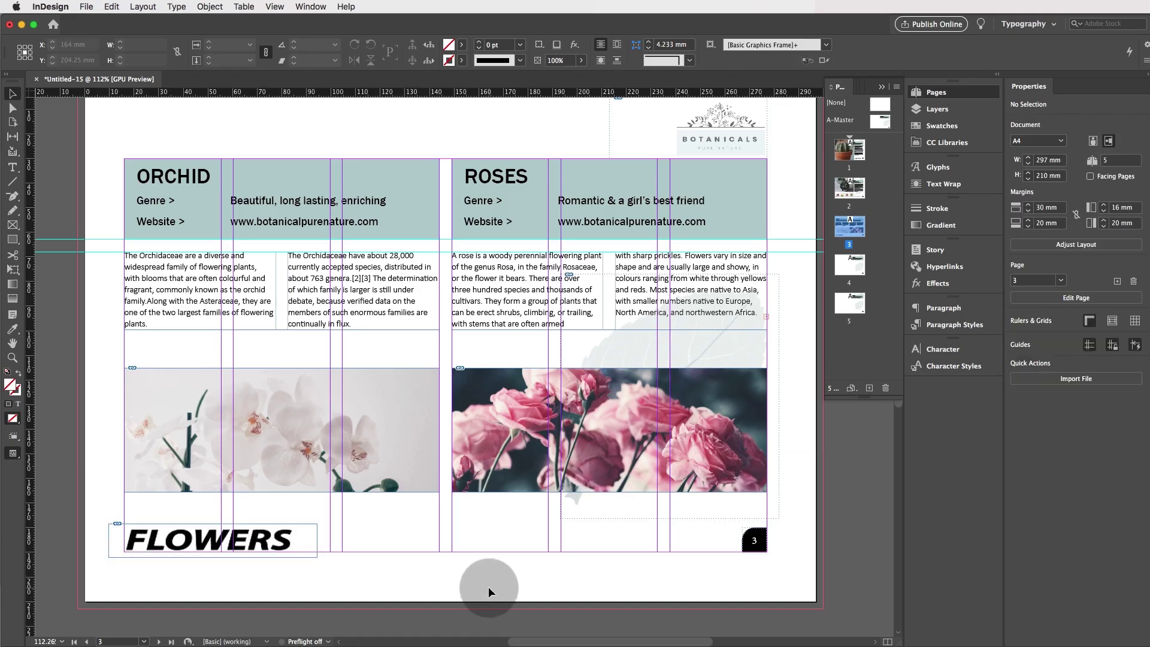
{"action": "key", "text": "w"}
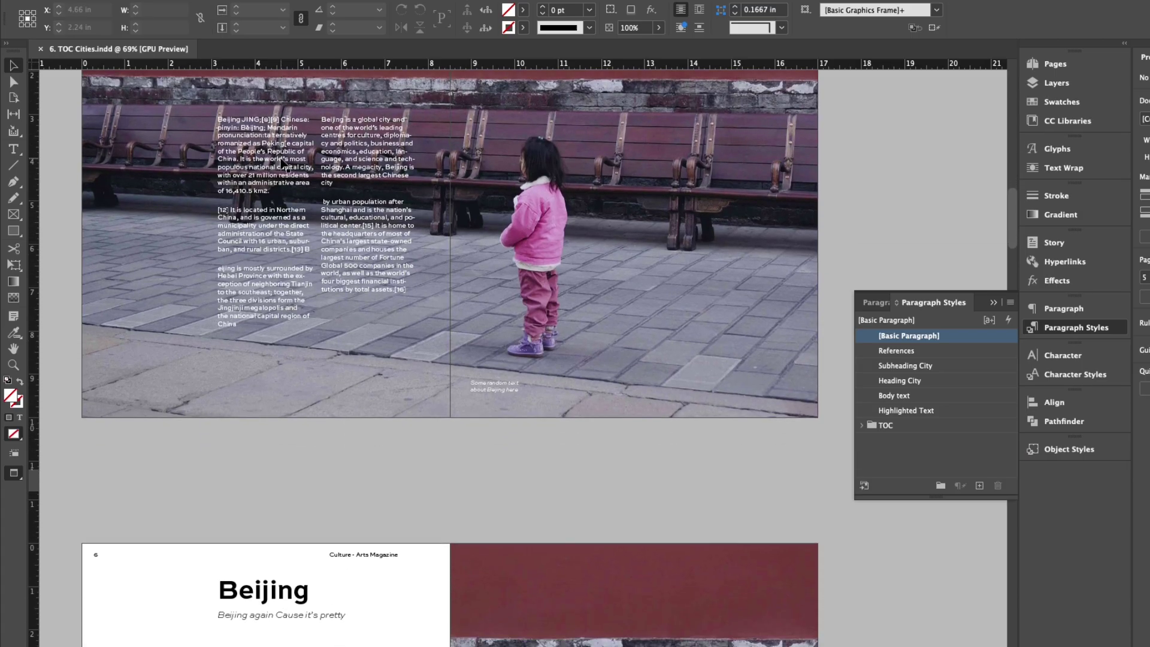
{"action": "scroll", "coordinate": [281, 163], "scroll_direction": "down", "scroll_amount": 5}
{"action": "scroll", "coordinate": [282, 163], "scroll_direction": "up", "scroll_amount": 15}
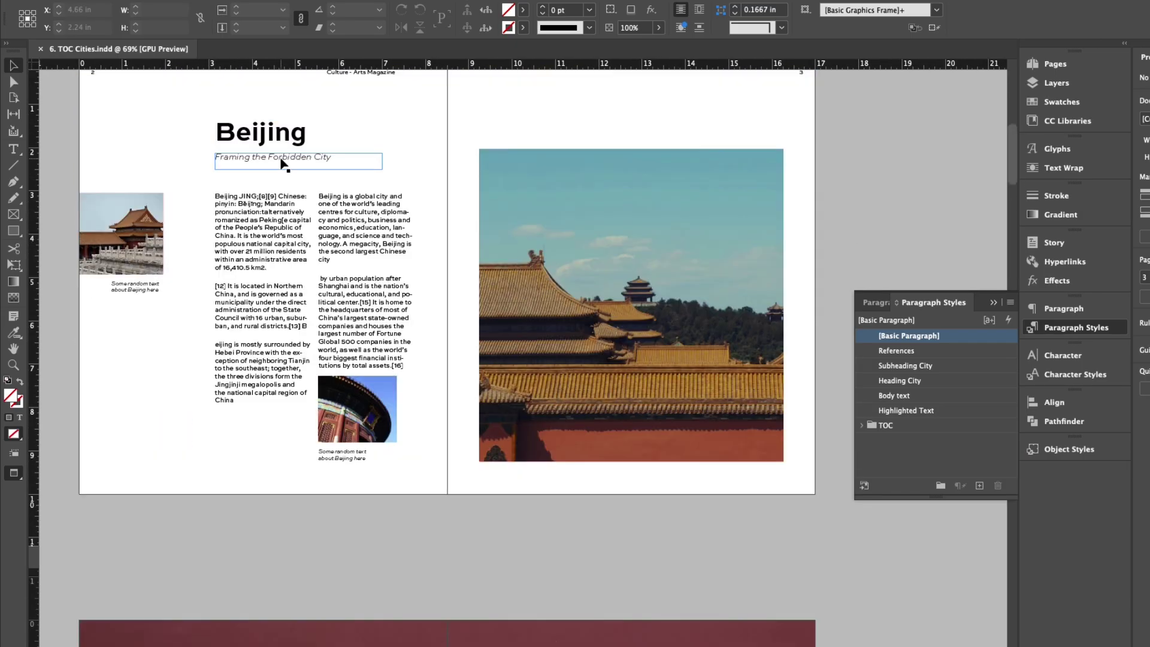
{"action": "scroll", "coordinate": [282, 163], "scroll_direction": "down", "scroll_amount": 8}
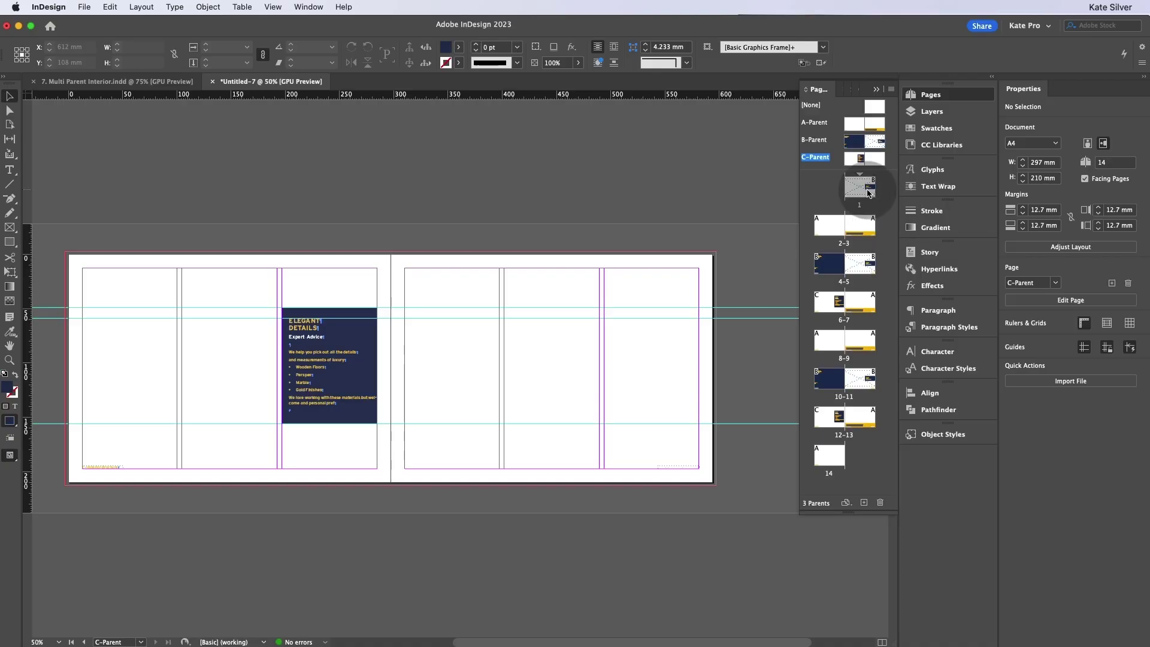
Jump to the brochure's page 1 spread and toggle Preview mode with W.
{"action": "double_click", "coordinate": [868, 195]}
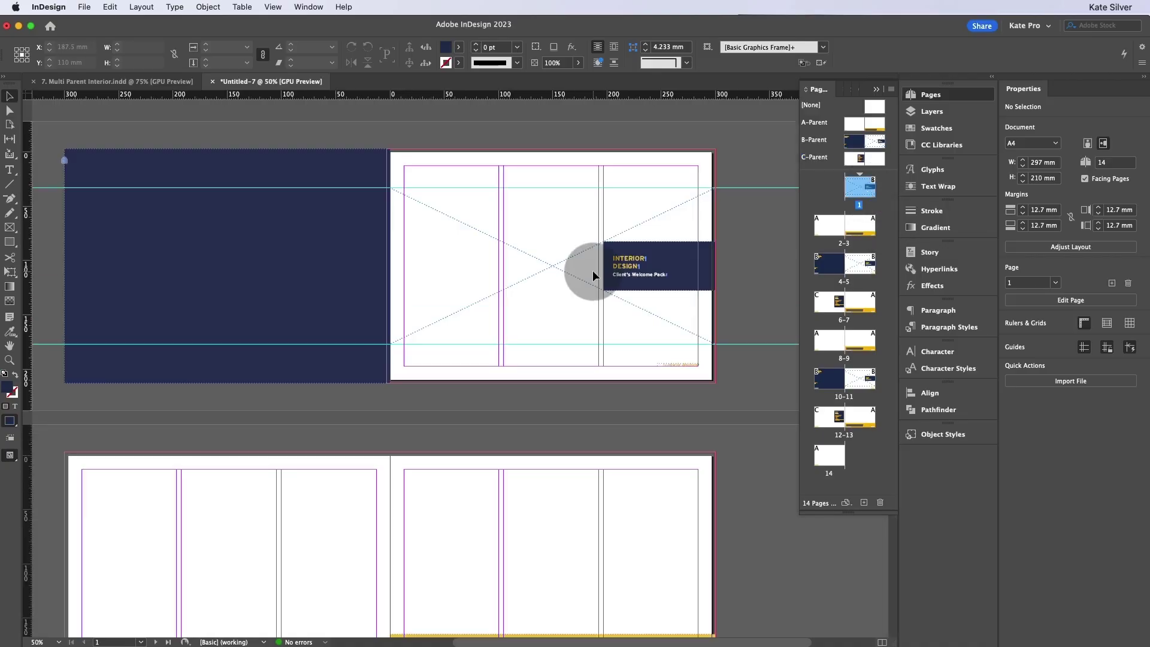
{"action": "scroll", "coordinate": [592, 271], "scroll_direction": "down", "scroll_amount": 10}
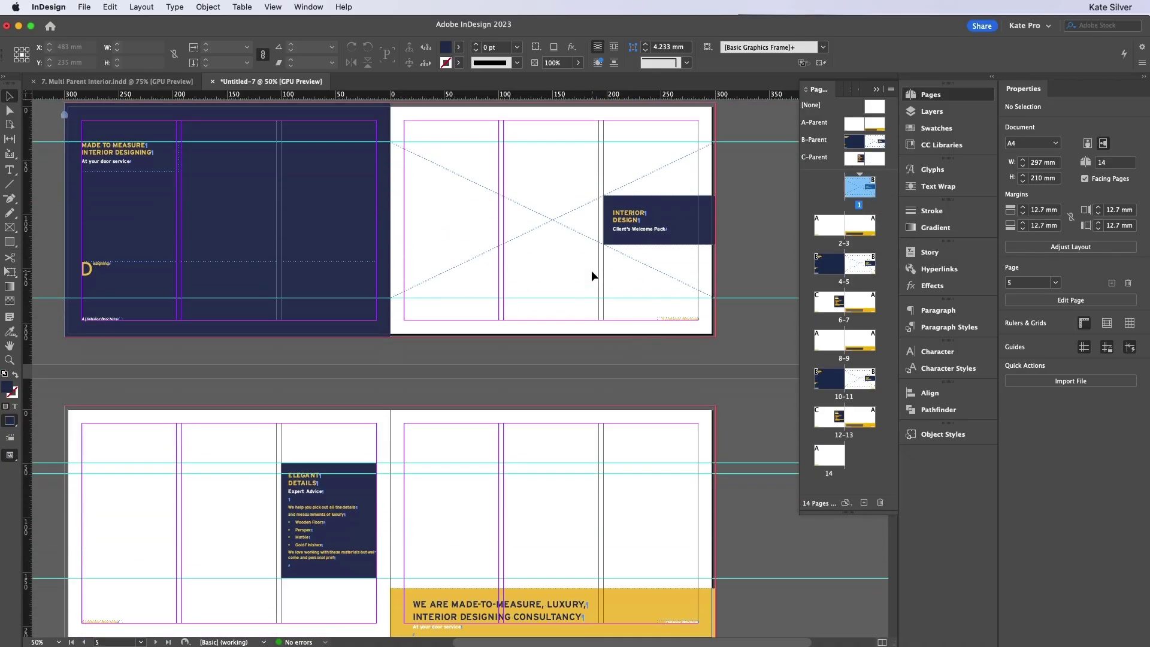
{"action": "scroll", "coordinate": [591, 271], "scroll_direction": "down", "scroll_amount": 10}
{"action": "key", "text": "w"}
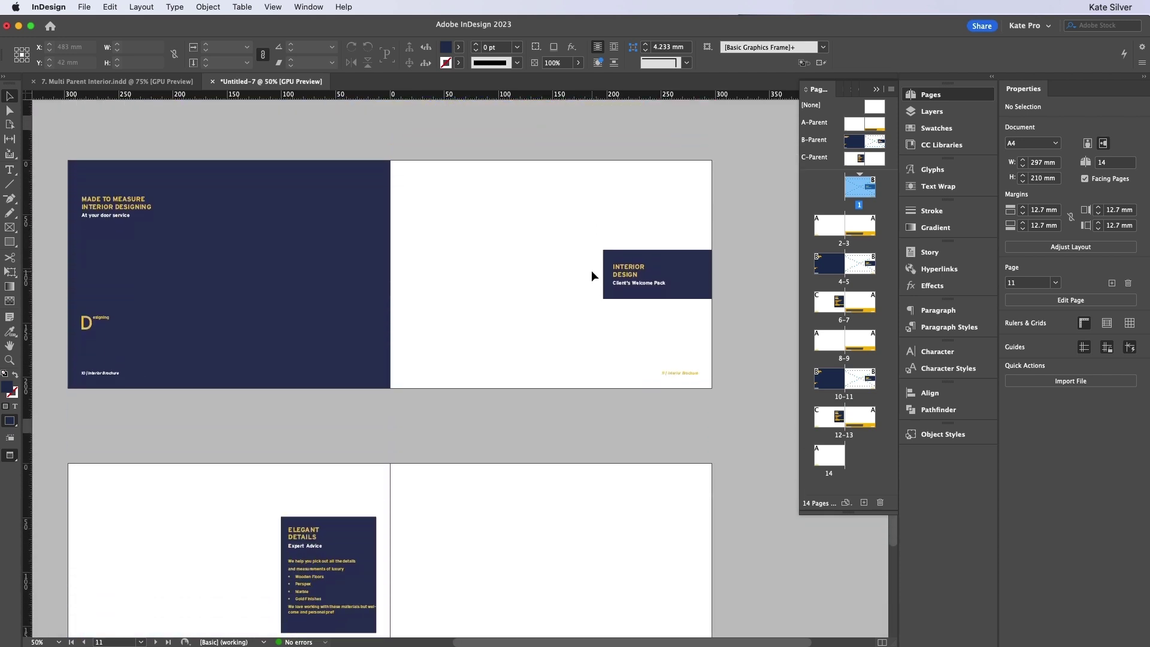
{"action": "scroll", "coordinate": [591, 271], "scroll_direction": "down", "scroll_amount": 3}
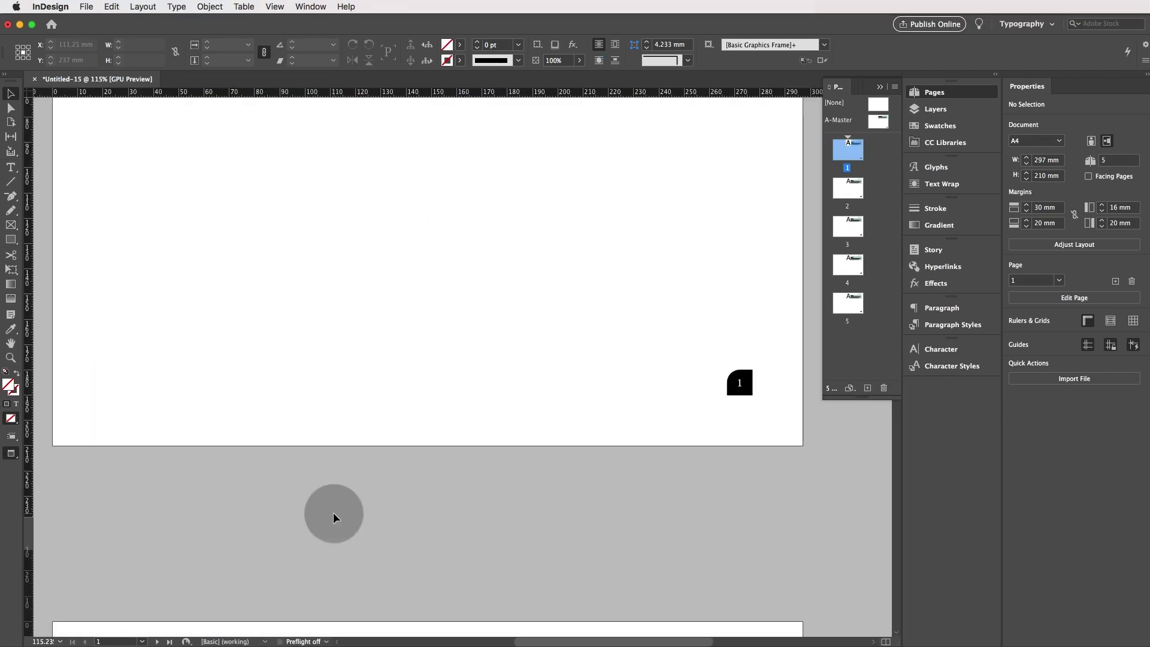
Switch the botanicals layout to Preview and scroll through its spreads.
{"action": "key", "text": "w"}
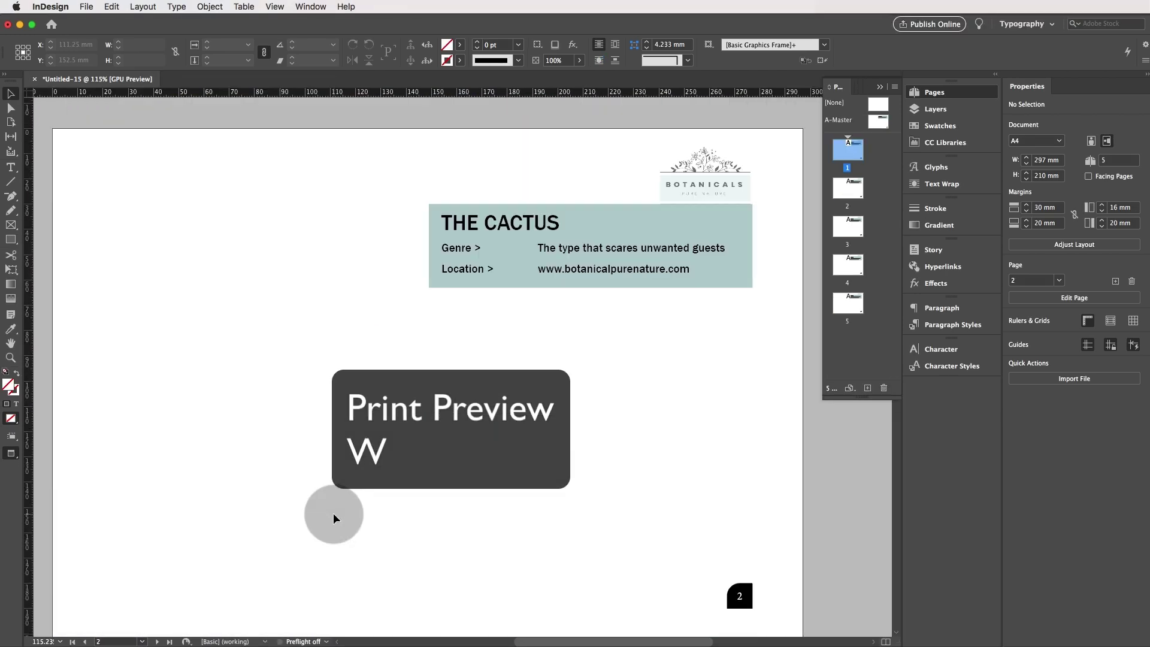
{"action": "scroll", "coordinate": [333, 516], "scroll_direction": "down", "scroll_amount": 10}
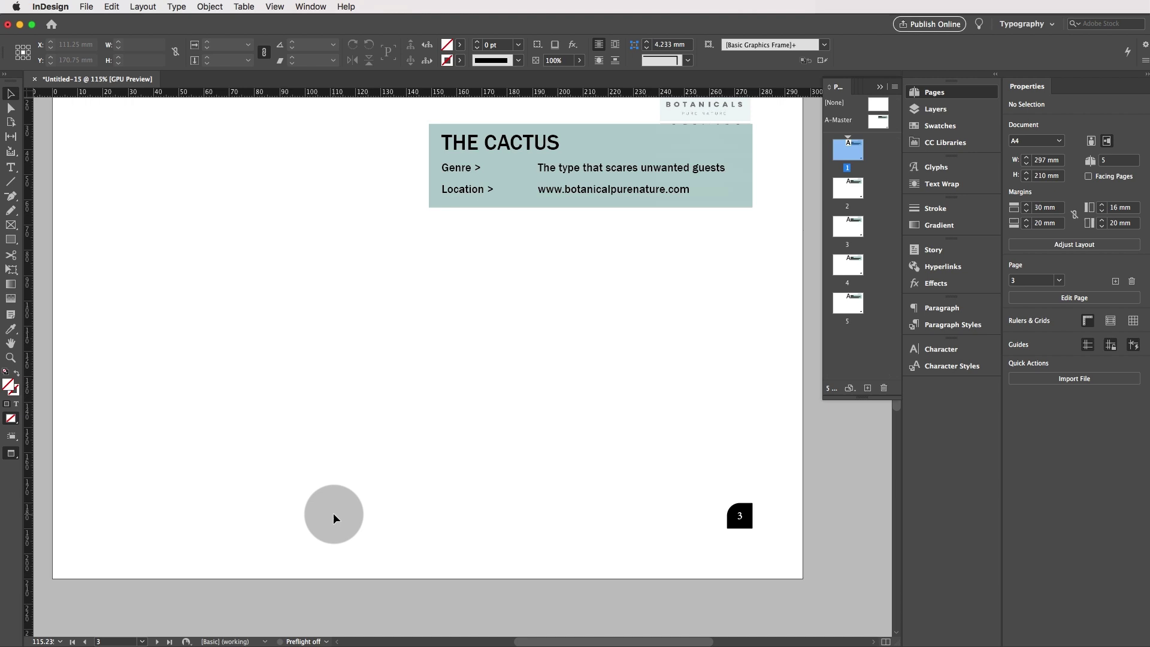
{"action": "scroll", "coordinate": [333, 513], "scroll_direction": "down", "scroll_amount": 10}
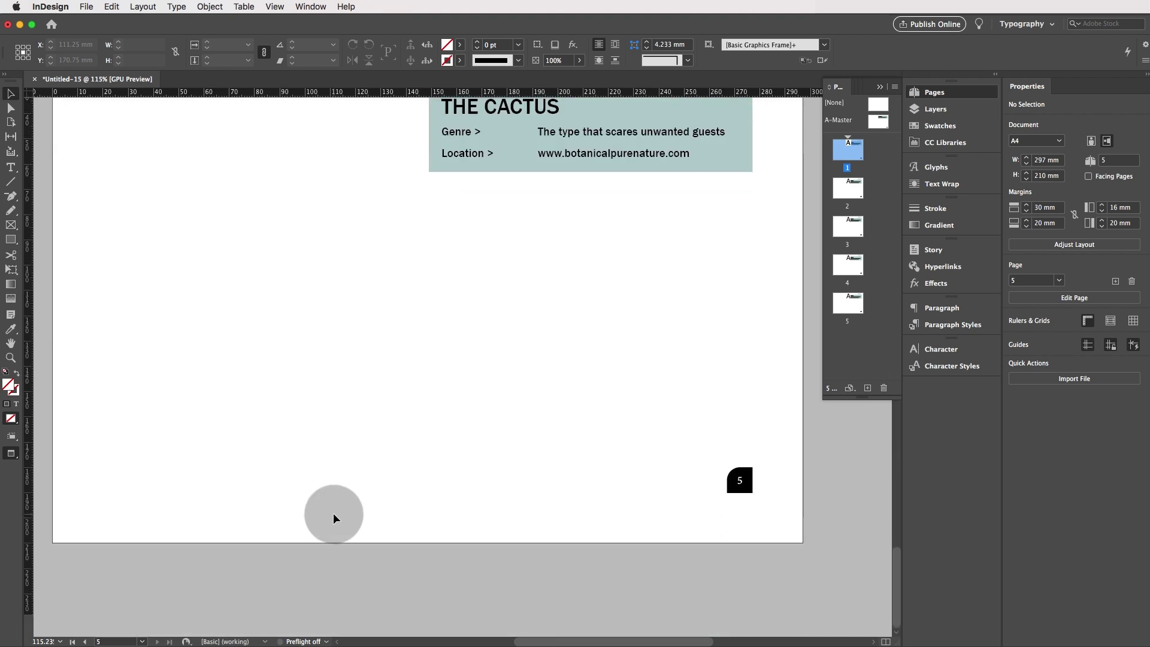
{"action": "scroll", "coordinate": [333, 513], "scroll_direction": "up", "scroll_amount": 3}
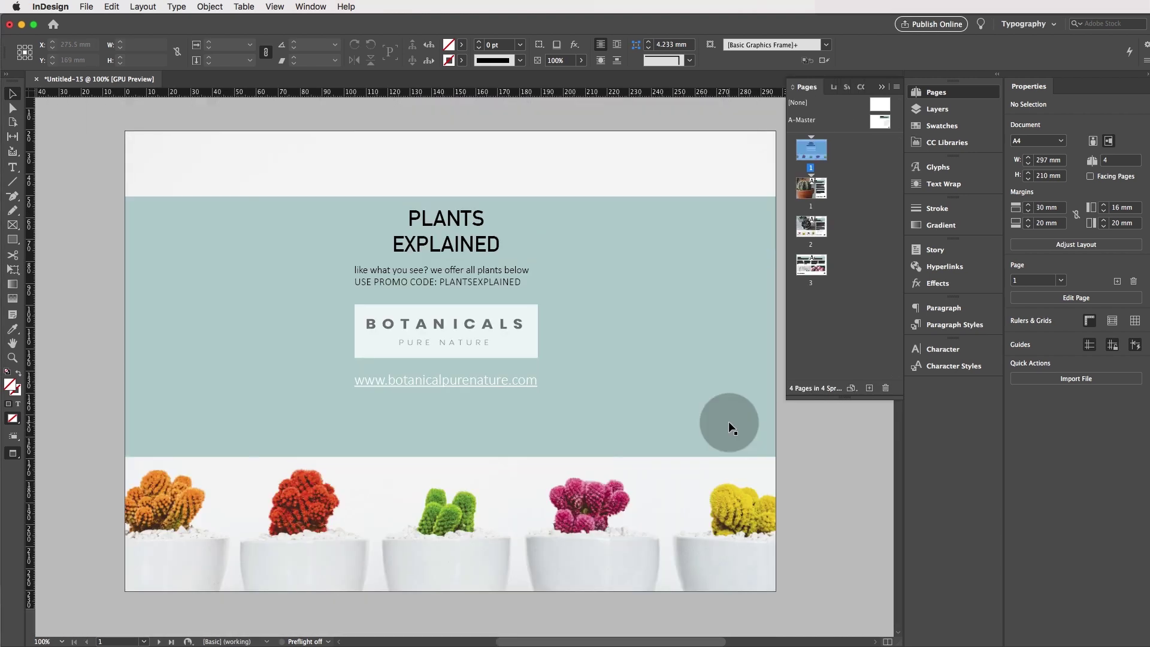
{"action": "scroll", "coordinate": [728, 422], "scroll_direction": "down", "scroll_amount": 15}
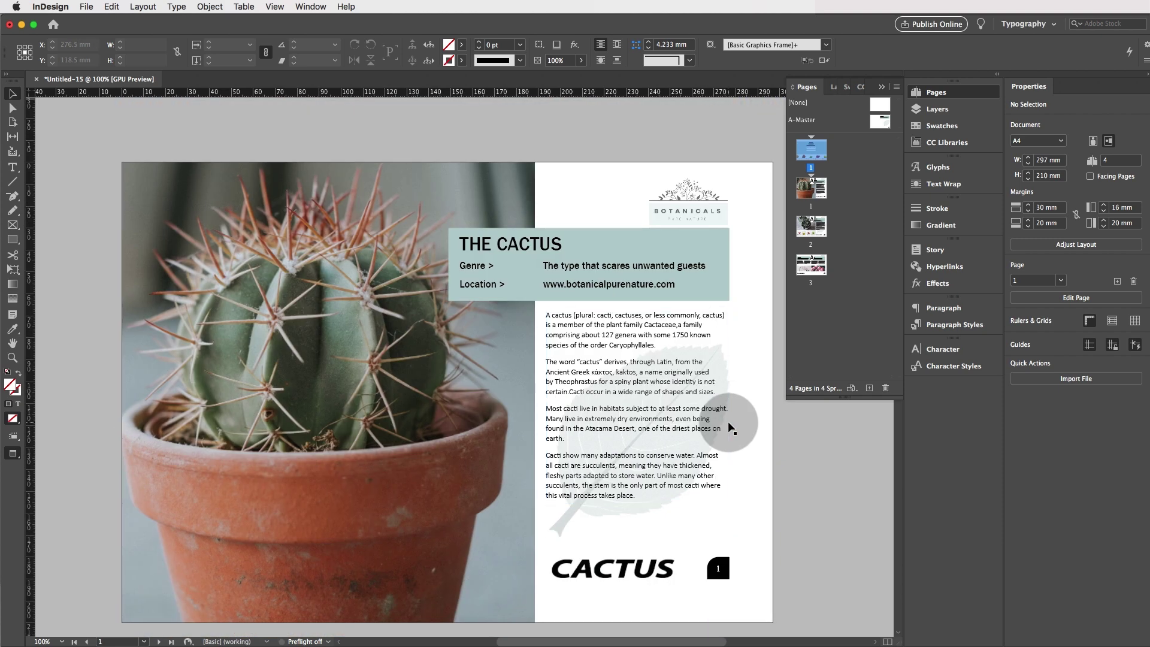
{"action": "scroll", "coordinate": [728, 422], "scroll_direction": "down", "scroll_amount": 20}
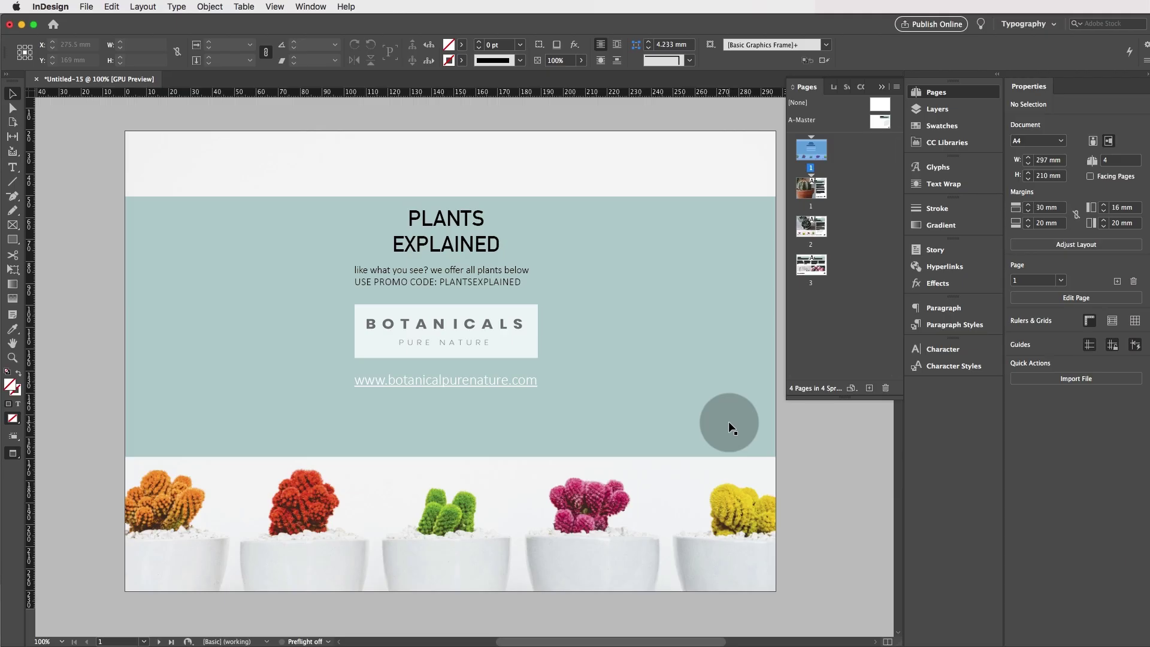
{"action": "scroll", "coordinate": [729, 422], "scroll_direction": "down", "scroll_amount": 8}
{"action": "scroll", "coordinate": [727, 422], "scroll_direction": "down", "scroll_amount": 15}
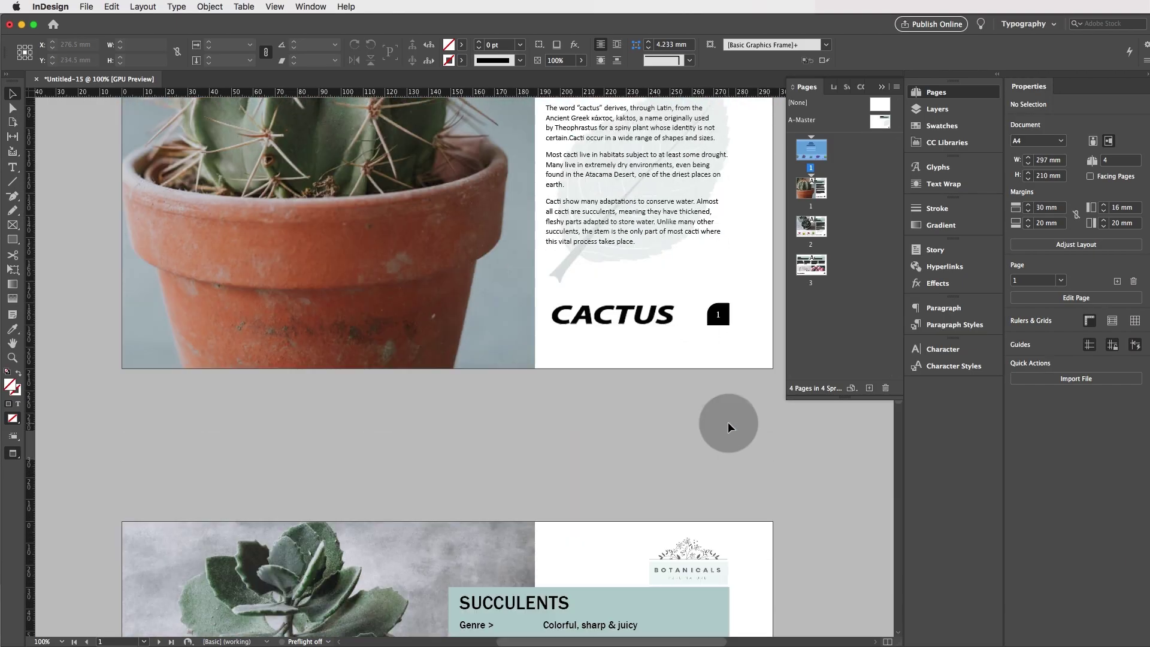
Scroll down to the restaurant menu layout whose section titles are plain body text.
{"action": "scroll", "coordinate": [727, 422], "scroll_direction": "down", "scroll_amount": 8}
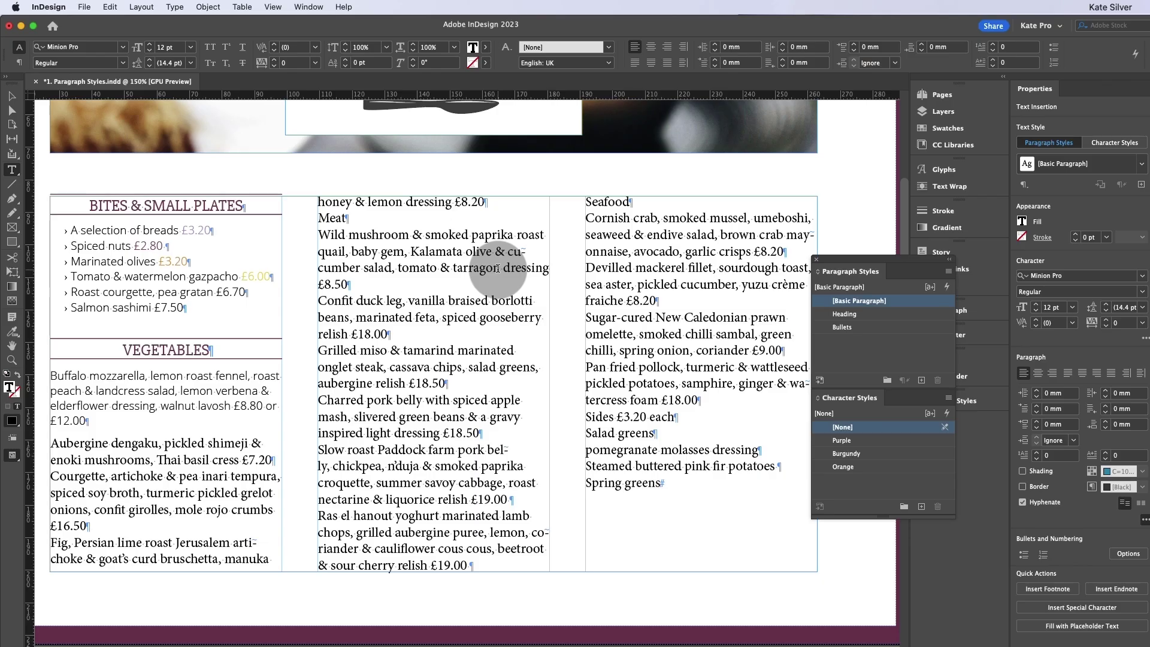
Apply the Heading paragraph style to the Meat, Seafood and 'Sides £3.20 each' lines.
{"action": "double_click", "coordinate": [331, 218]}
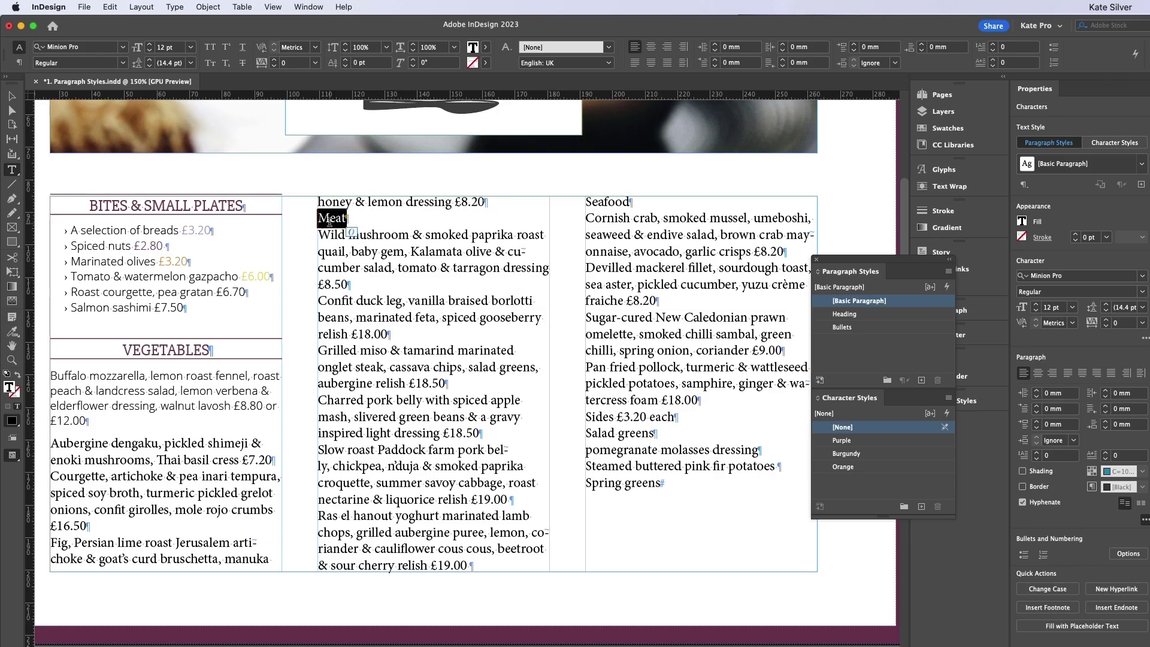
{"action": "left_click", "coordinate": [864, 314]}
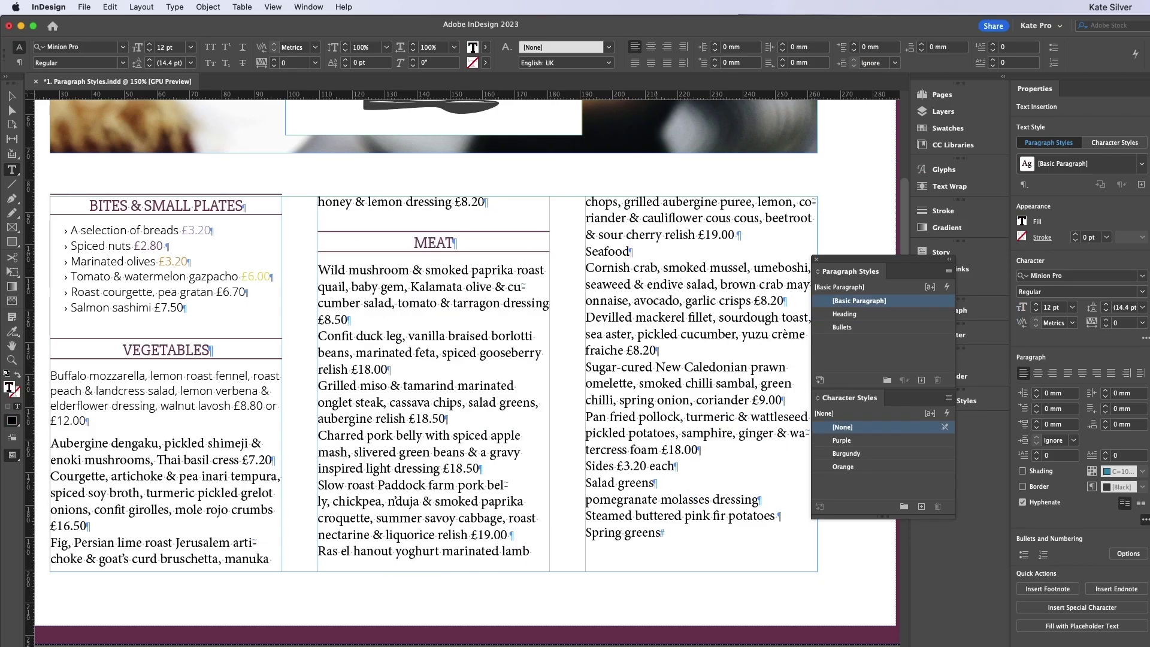
{"action": "left_click", "coordinate": [892, 314]}
{"action": "left_click_drag", "start_coordinate": [585, 501], "coordinate": [678, 501]}
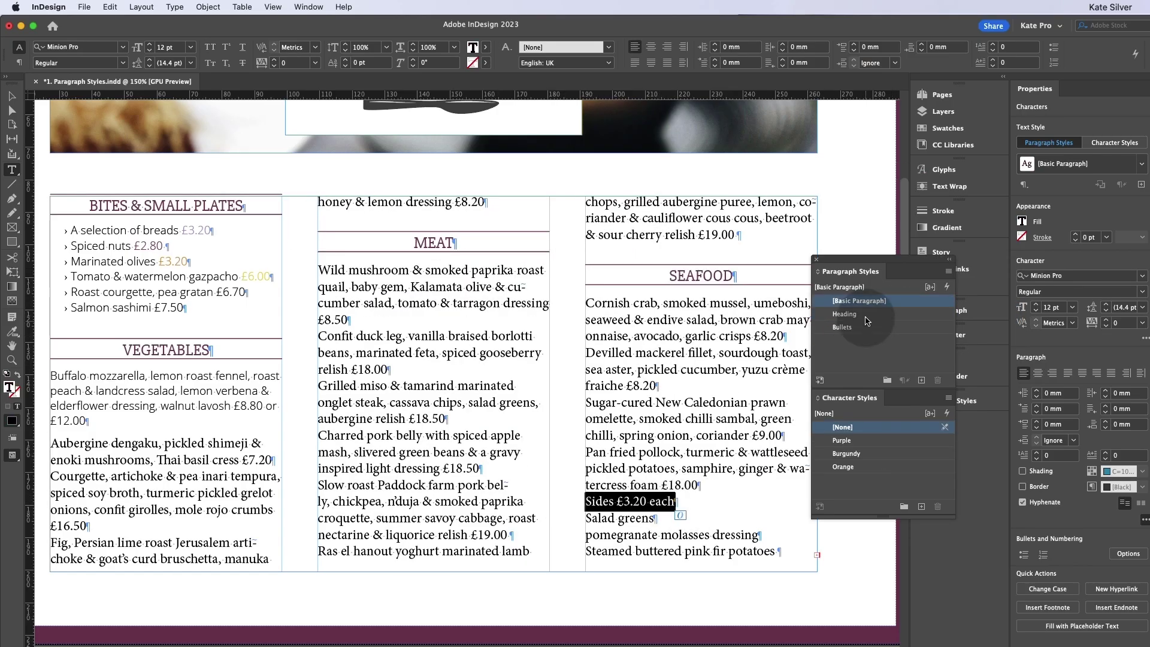
{"action": "left_click", "coordinate": [867, 314]}
Apply the Bullets paragraph style to the vegetable, meat, seafood and sides dish lists.
{"action": "left_click_drag", "start_coordinate": [50, 375], "coordinate": [486, 202]}
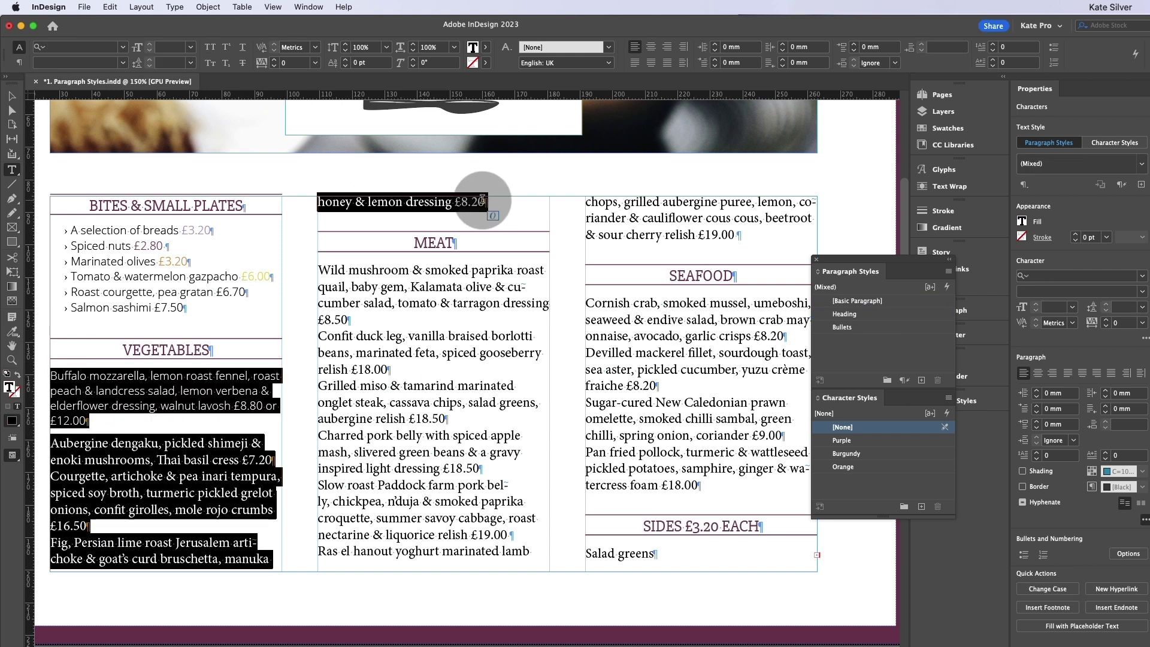
{"action": "left_click", "coordinate": [857, 327]}
{"action": "left_click_drag", "start_coordinate": [324, 235], "coordinate": [543, 611]}
{"action": "left_click", "coordinate": [874, 327]}
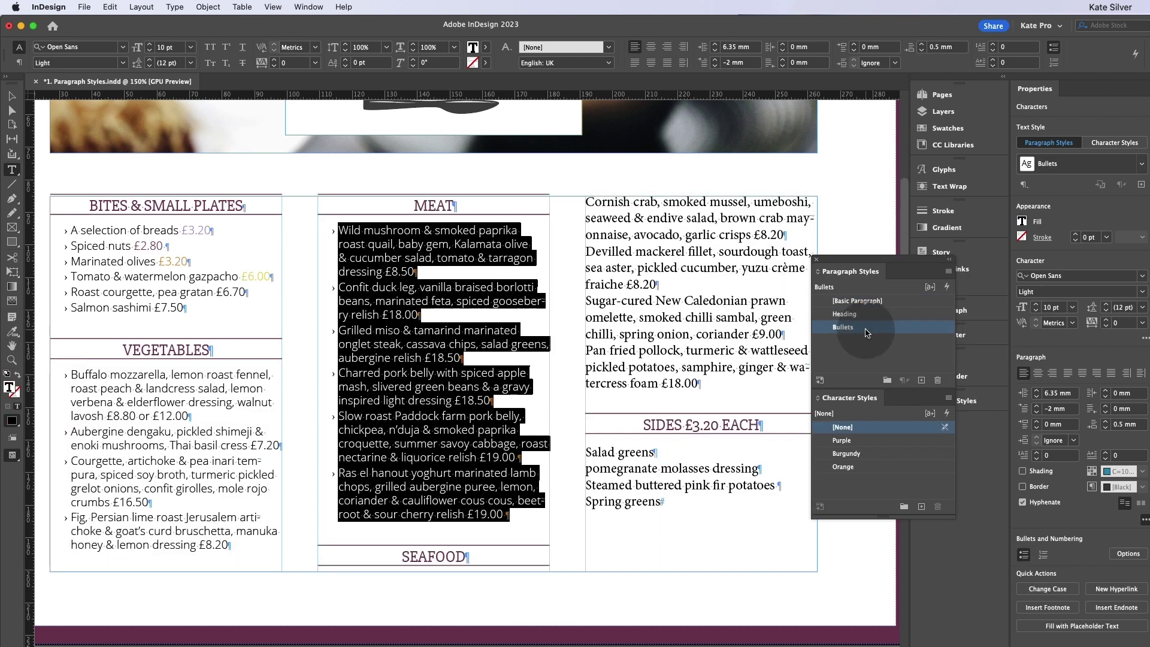
{"action": "left_click_drag", "start_coordinate": [586, 202], "coordinate": [710, 384]}
{"action": "left_click", "coordinate": [845, 327]}
{"action": "left_click_drag", "start_coordinate": [586, 427], "coordinate": [662, 479]}
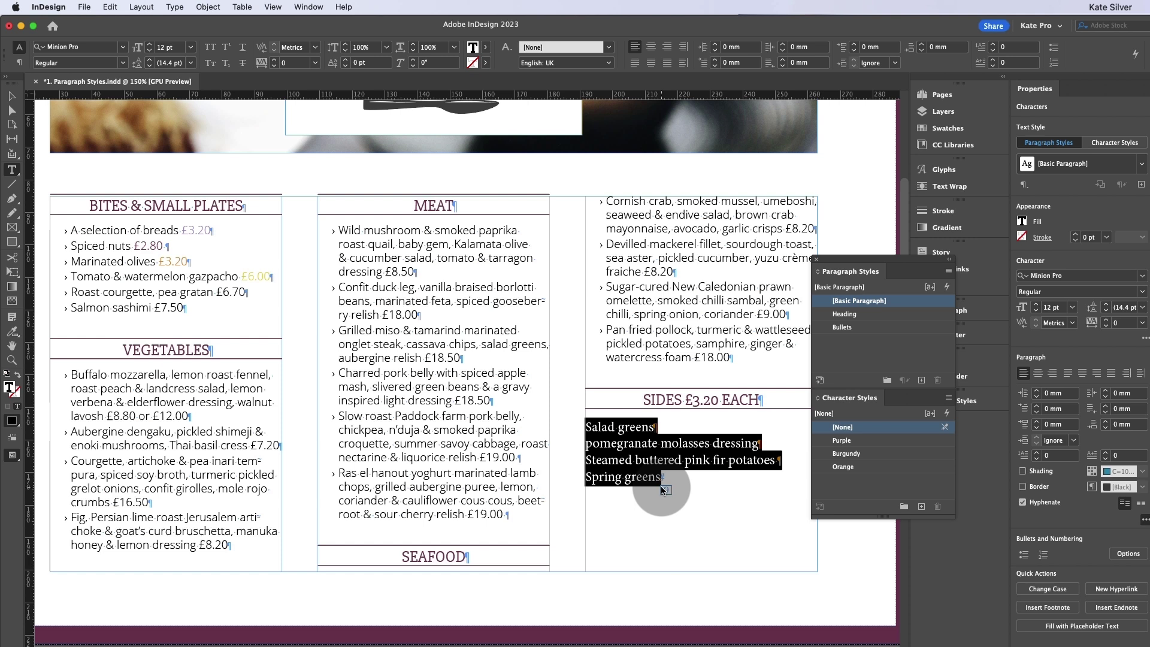
{"action": "left_click", "coordinate": [844, 328]}
{"action": "left_click", "coordinate": [693, 294]}
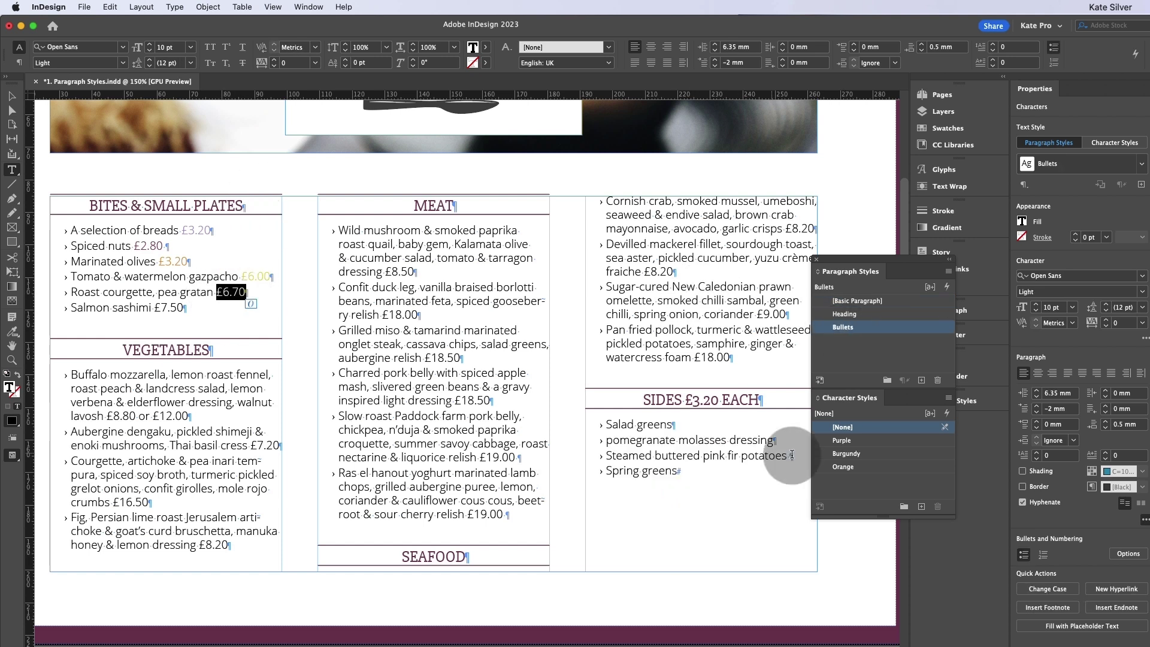
Give £6.70 and £7.50 the Burgundy character style and £8.80 the Orange one.
{"action": "left_click", "coordinate": [846, 454]}
{"action": "left_click_drag", "start_coordinate": [154, 308], "coordinate": [187, 307]}
{"action": "left_click", "coordinate": [877, 453]}
{"action": "left_click_drag", "start_coordinate": [138, 416], "coordinate": [106, 416]}
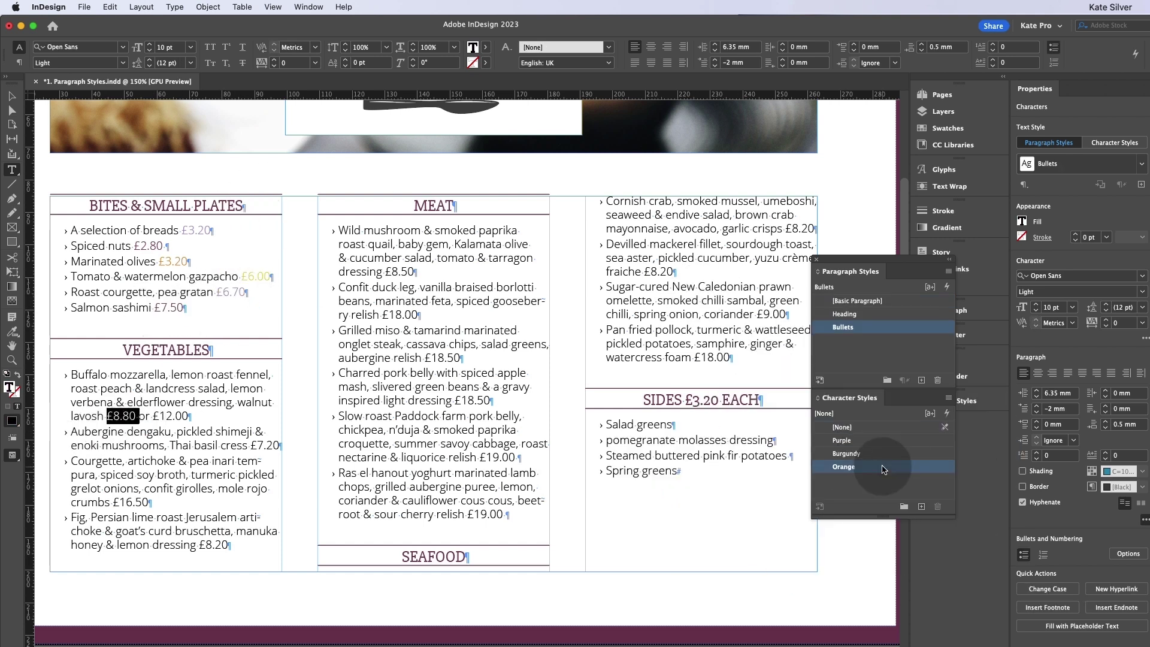
{"action": "key", "text": "ctrl+shift+o"}
{"action": "left_click", "coordinate": [466, 271]}
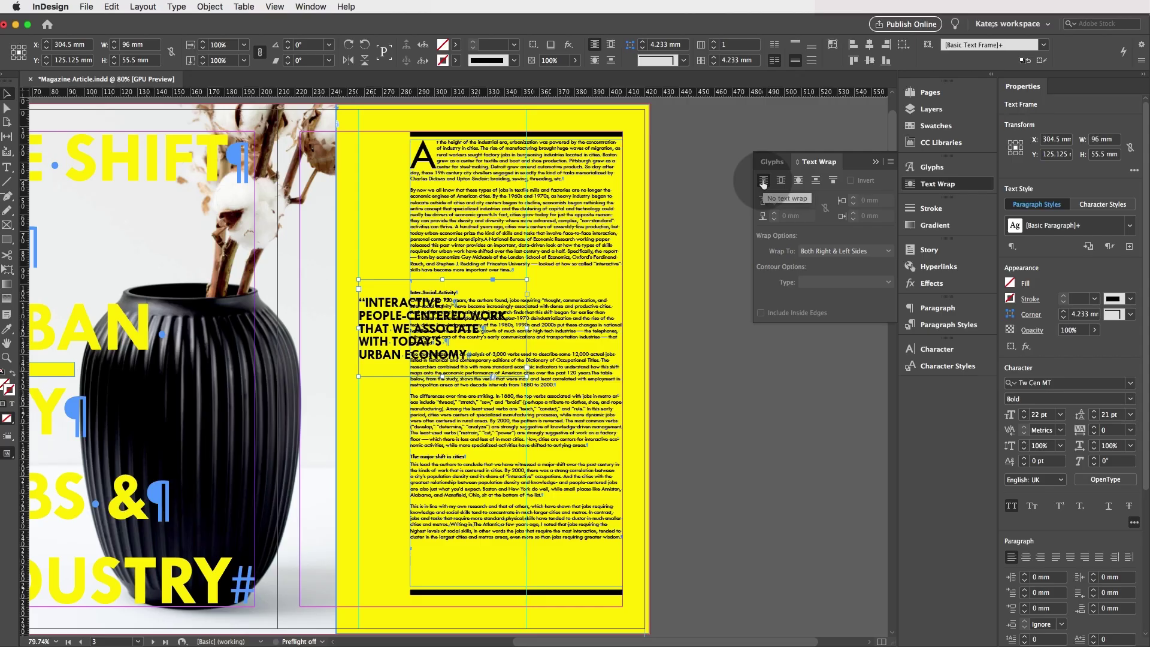
Wrap the body text around the pull quote's bounding box and move the quote up in the column.
{"action": "left_click", "coordinate": [780, 180]}
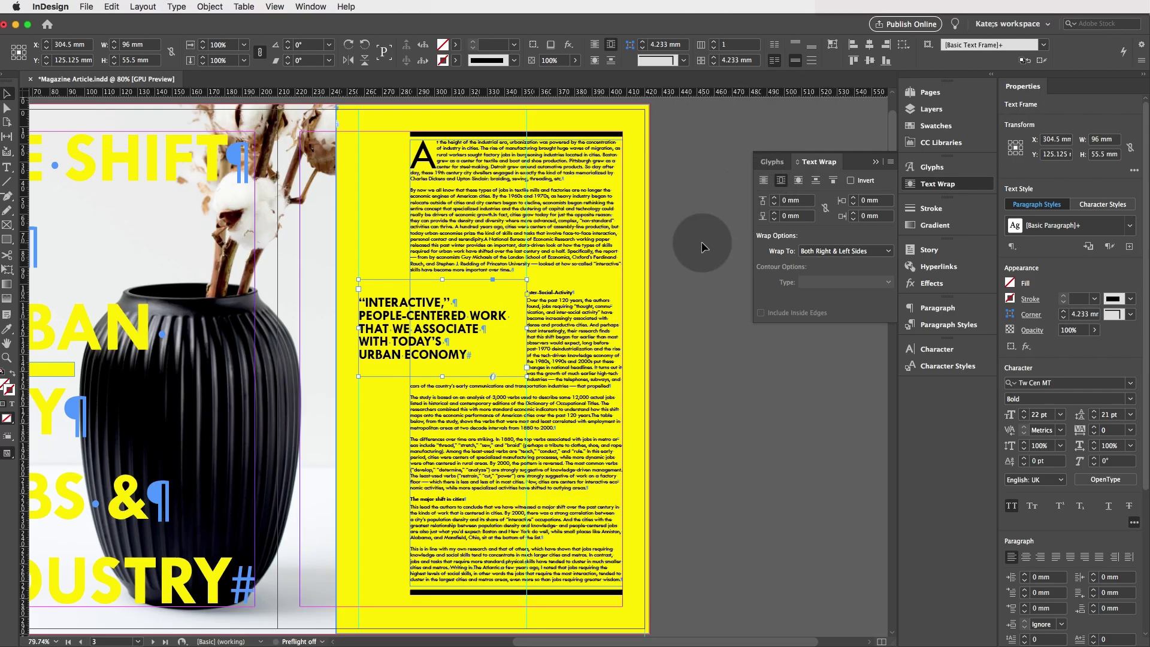
{"action": "mouse_move", "coordinate": [470, 336]}
{"action": "left_mouse_down"}
{"action": "mouse_move", "coordinate": [471, 321]}
{"action": "mouse_move", "coordinate": [470, 336]}
{"action": "left_mouse_up"}
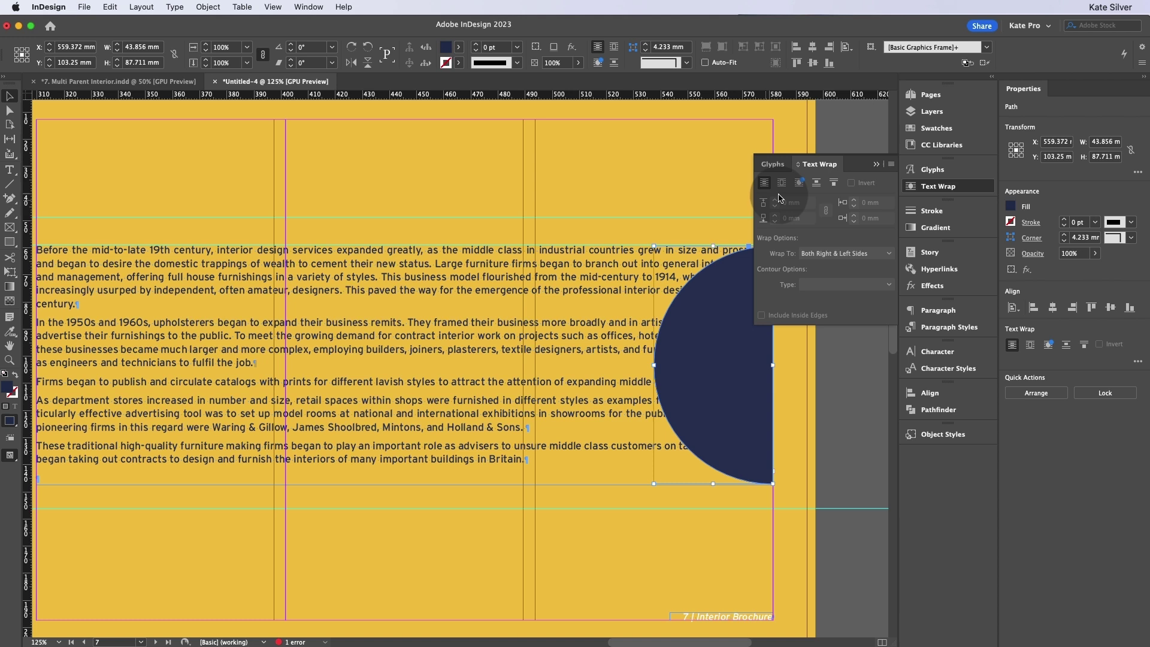
{"action": "left_click", "coordinate": [662, 300]}
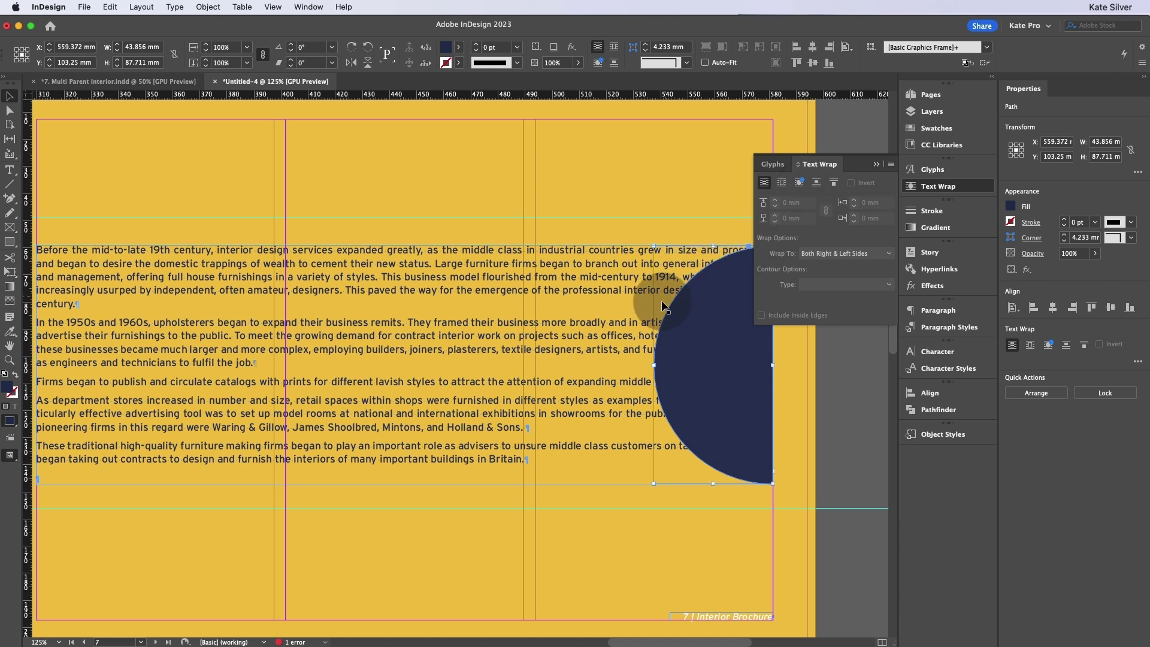
Wrap the text around the navy semicircle's object shape with a 3 mm offset.
{"action": "left_click", "coordinate": [799, 183]}
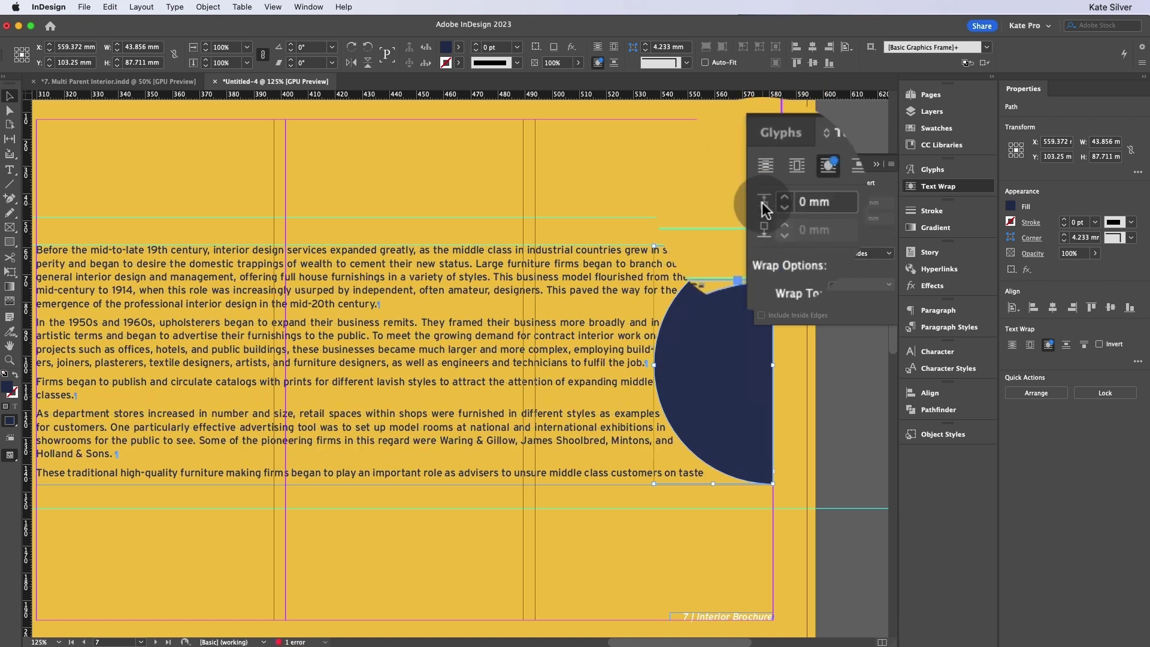
{"action": "left_click", "coordinate": [675, 299]}
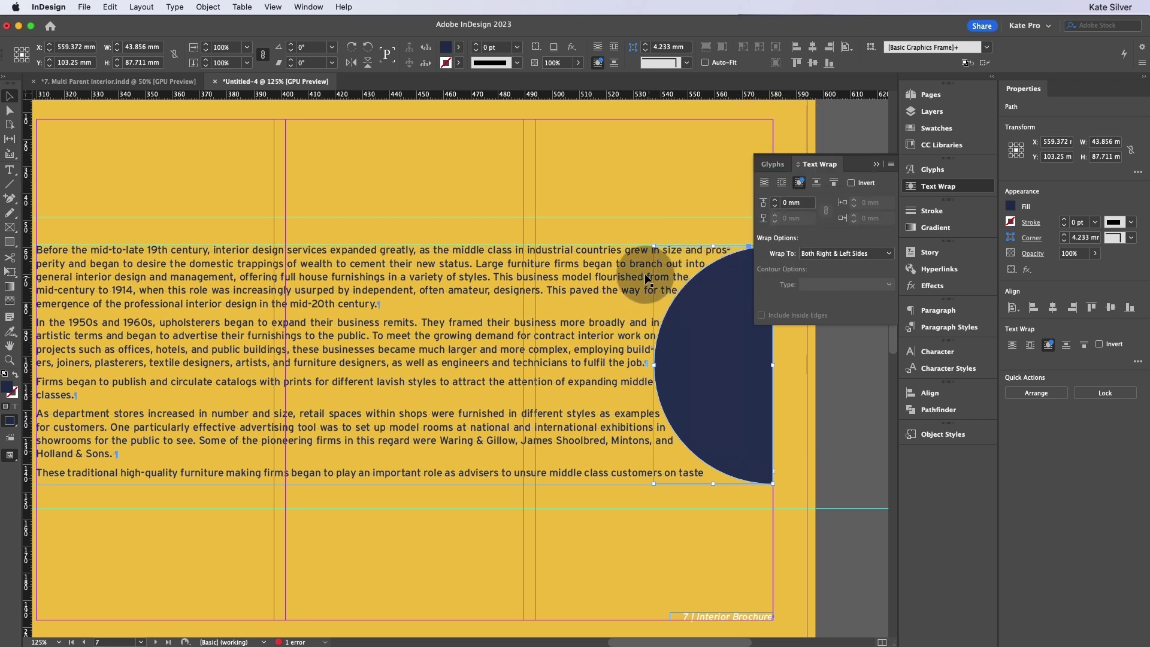
{"action": "left_click", "coordinate": [776, 203]}
{"action": "left_click", "coordinate": [775, 203]}
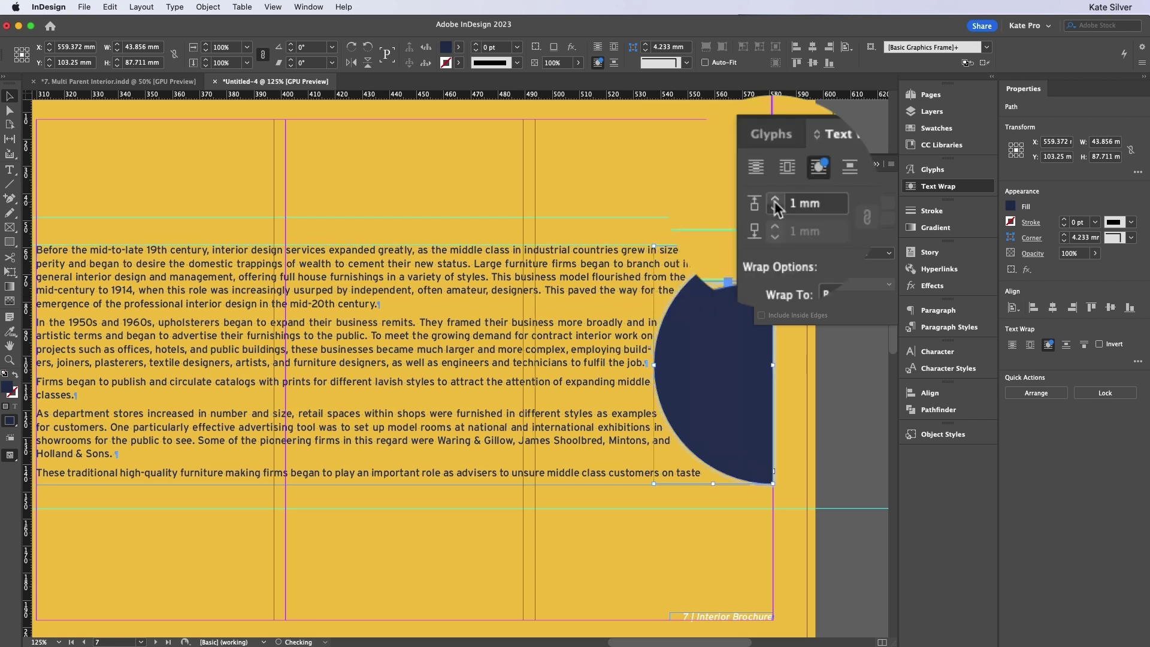
{"action": "left_click", "coordinate": [775, 203]}
{"action": "left_click", "coordinate": [775, 203]}
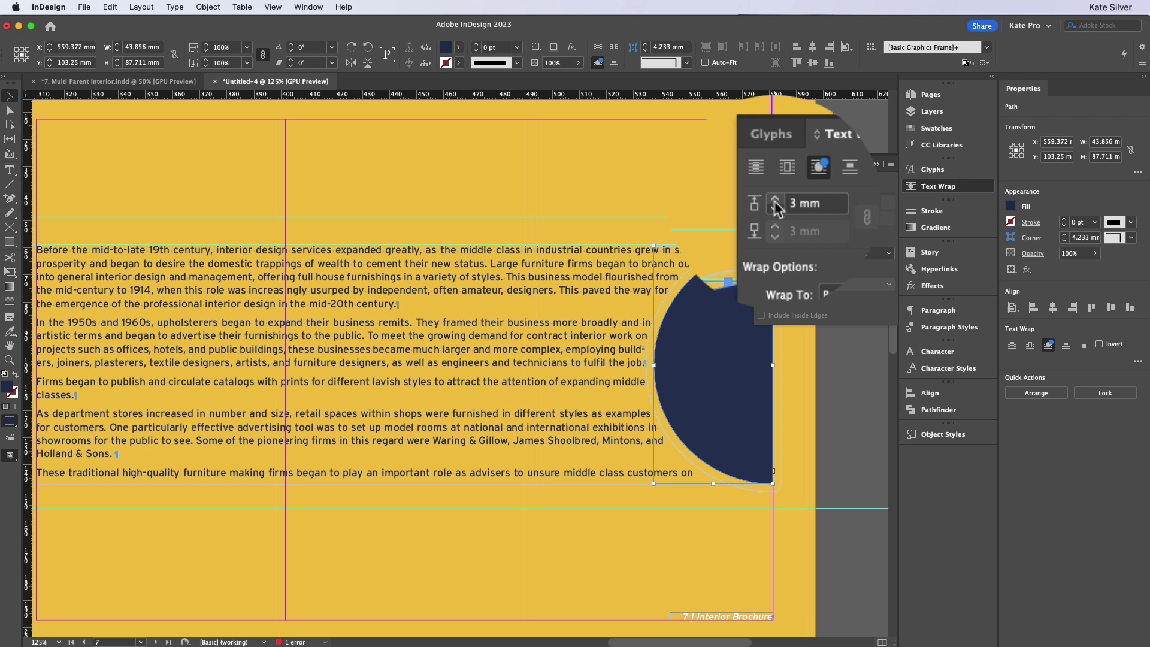
{"action": "left_click", "coordinate": [875, 165]}
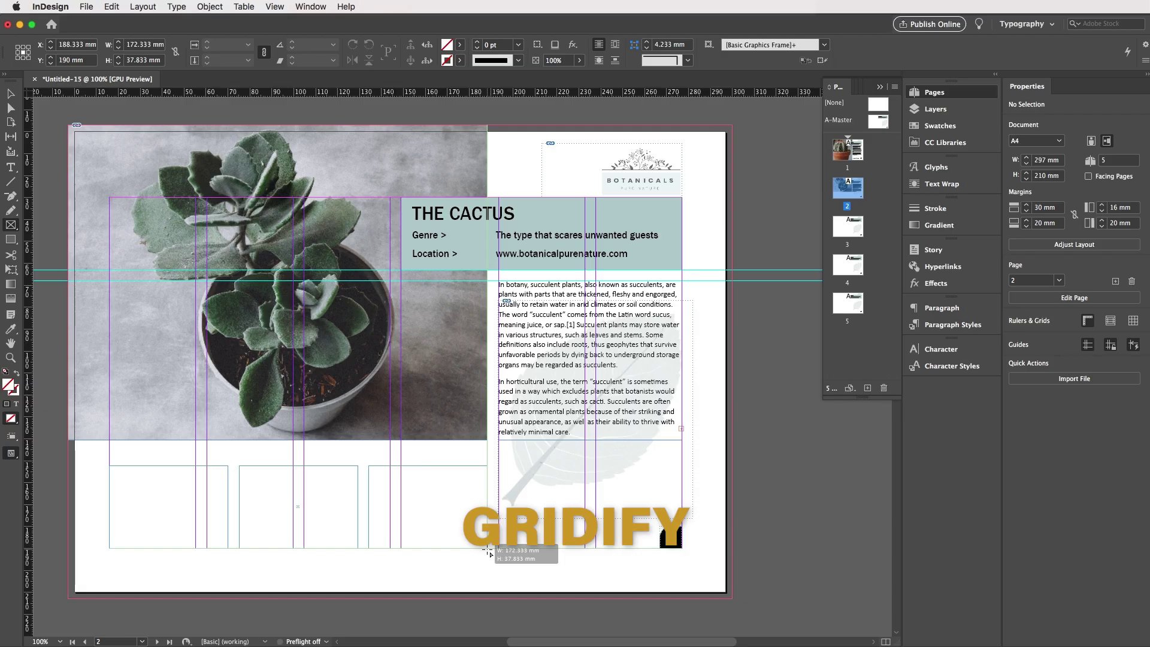
Draw a row of four frames below the cactus photo and apply Content-Aware Fit to them.
{"action": "left_click_drag", "start_coordinate": [490, 551], "coordinate": [372, 540]}
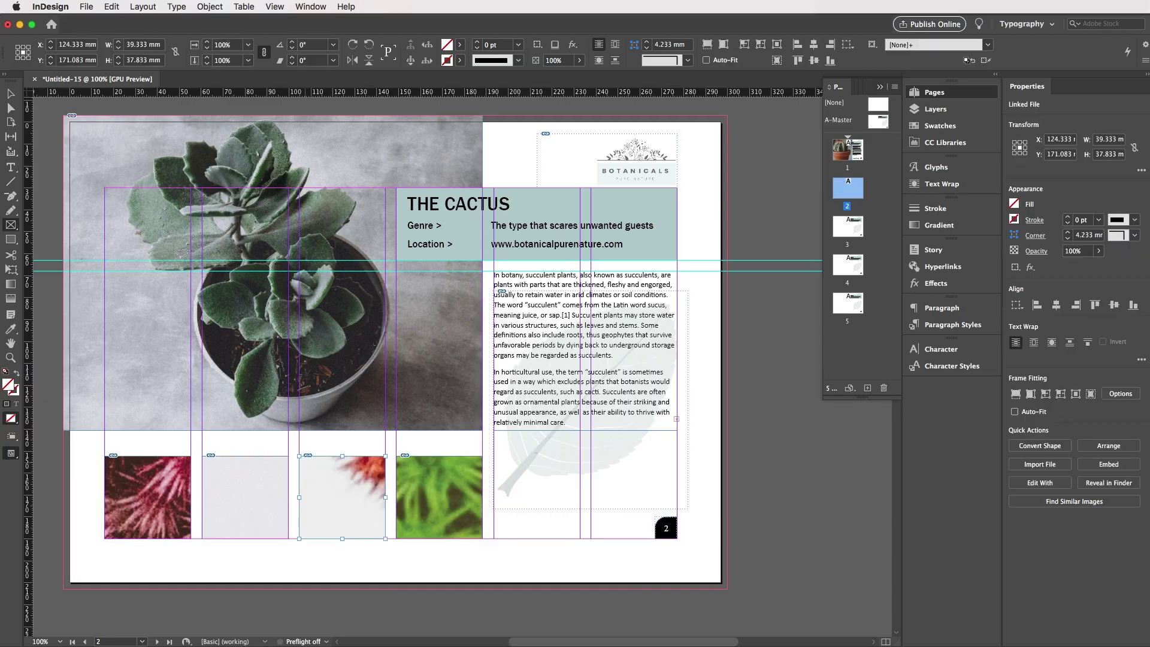
{"action": "key", "text": "v"}
{"action": "left_click_drag", "start_coordinate": [85, 446], "coordinate": [419, 536]}
{"action": "left_click", "coordinate": [1090, 505]}
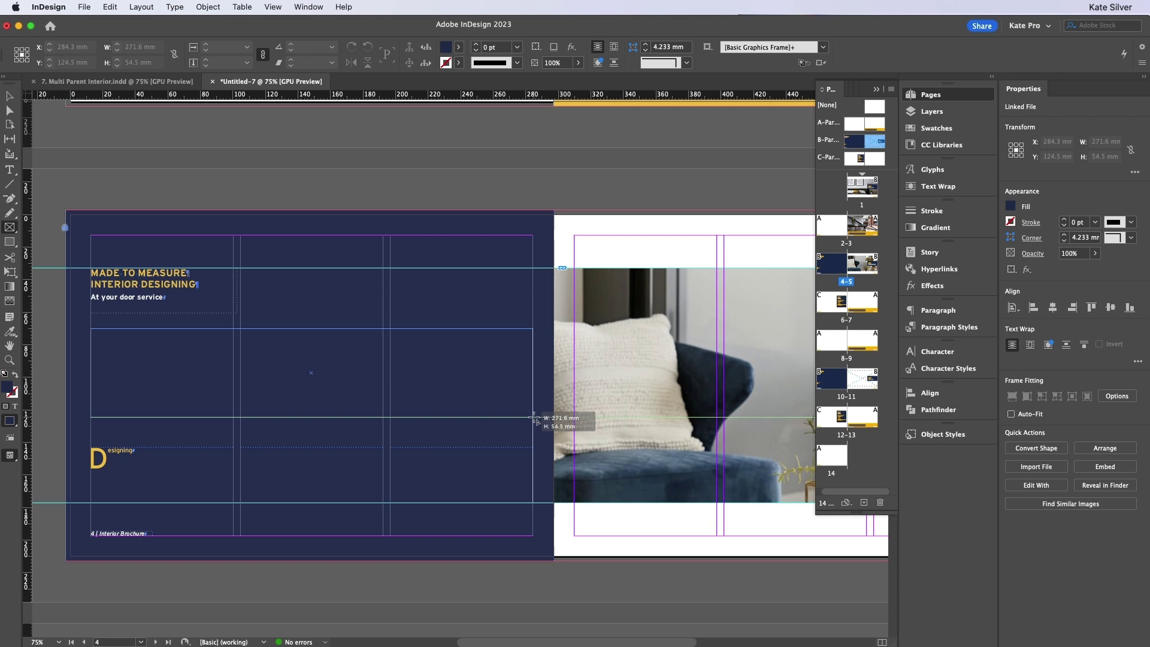
Place three photos into the navy page's empty frames and shift the first image up.
{"action": "key", "text": "super+d"}
{"action": "left_click", "coordinate": [438, 132]}
{"action": "left_click", "coordinate": [572, 132], "text": "super"}
{"action": "left_click", "coordinate": [706, 131], "text": "super"}
{"action": "left_click", "coordinate": [924, 536]}
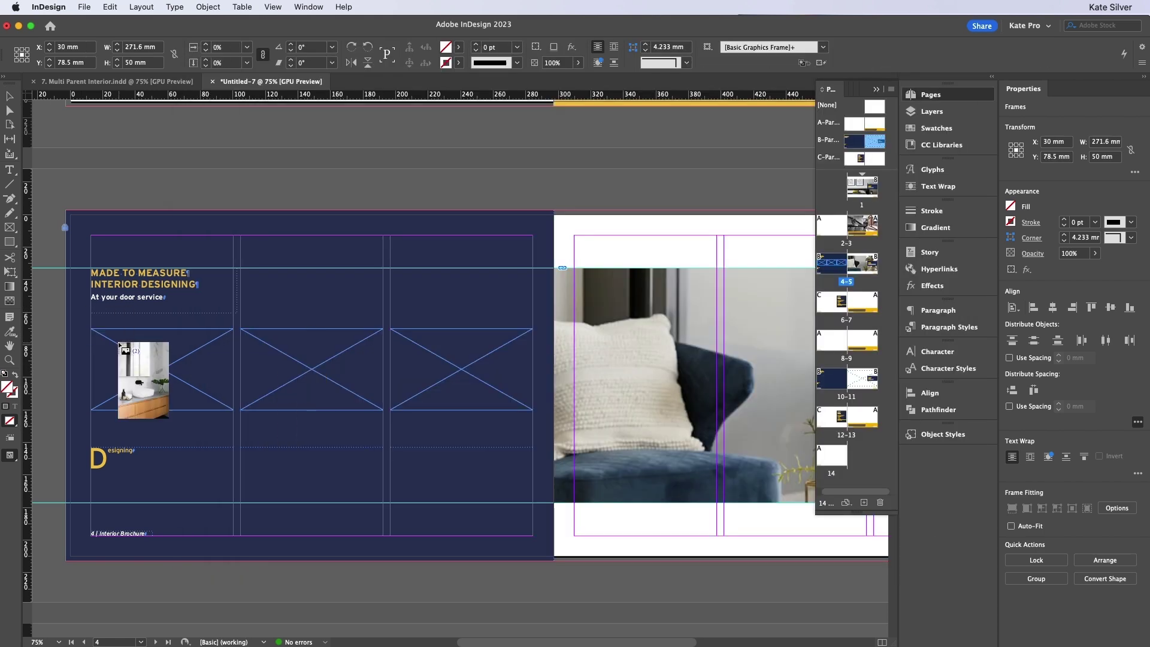
{"action": "left_click", "coordinate": [161, 368]}
{"action": "left_click", "coordinate": [311, 368]}
{"action": "left_click", "coordinate": [461, 369]}
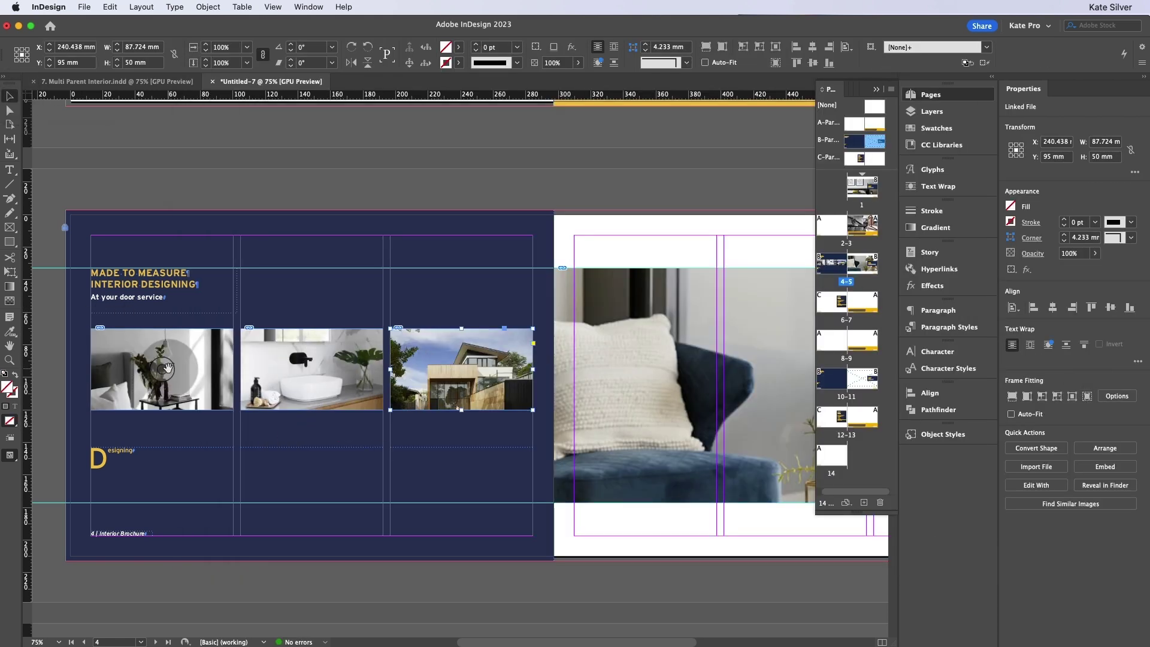
{"action": "left_click_drag", "start_coordinate": [159, 403], "coordinate": [157, 372]}
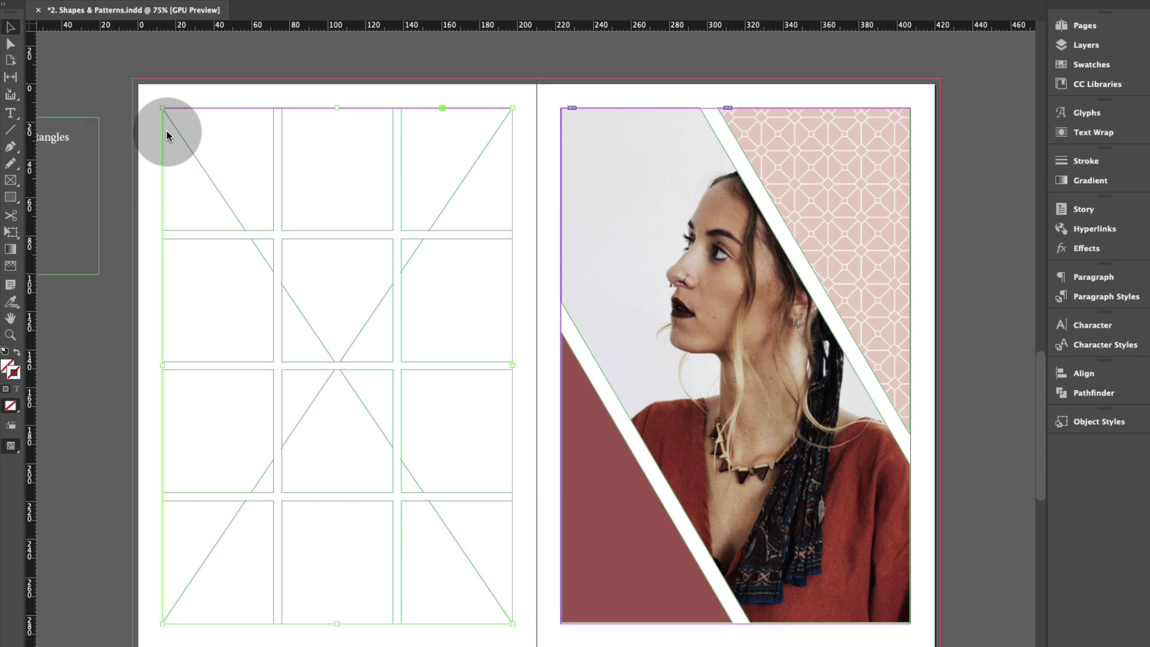
Place the portrait and clothing photos into the empty grid frames and refit them with Content-Aware Fit.
{"action": "key", "text": "super+d"}
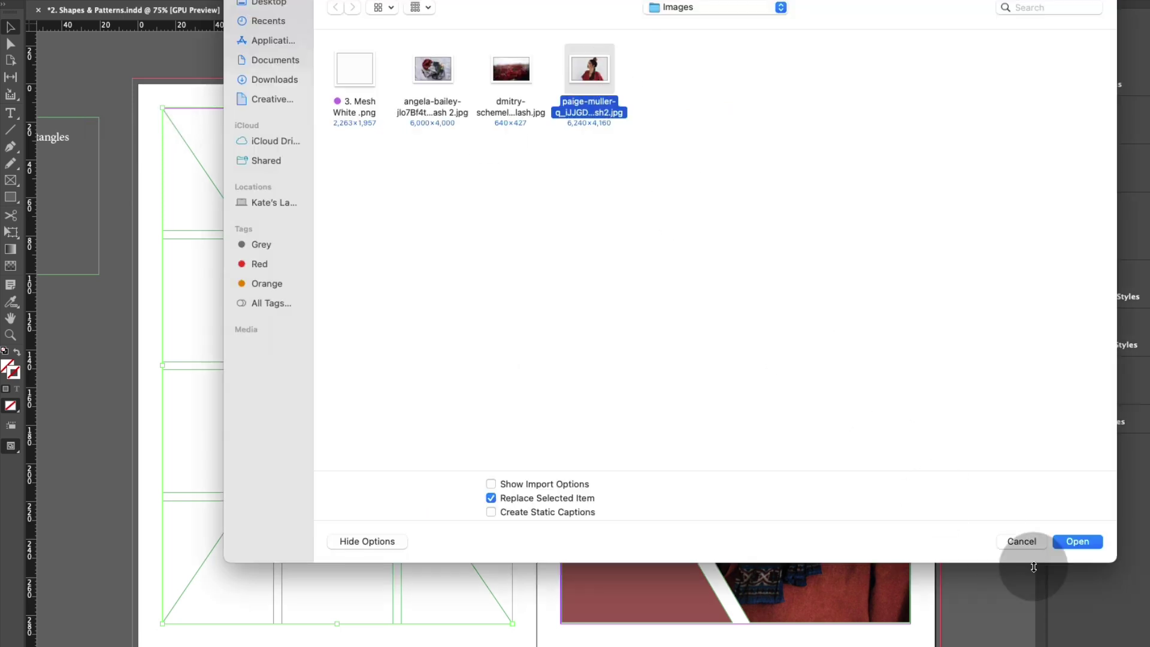
{"action": "left_click", "coordinate": [1077, 541]}
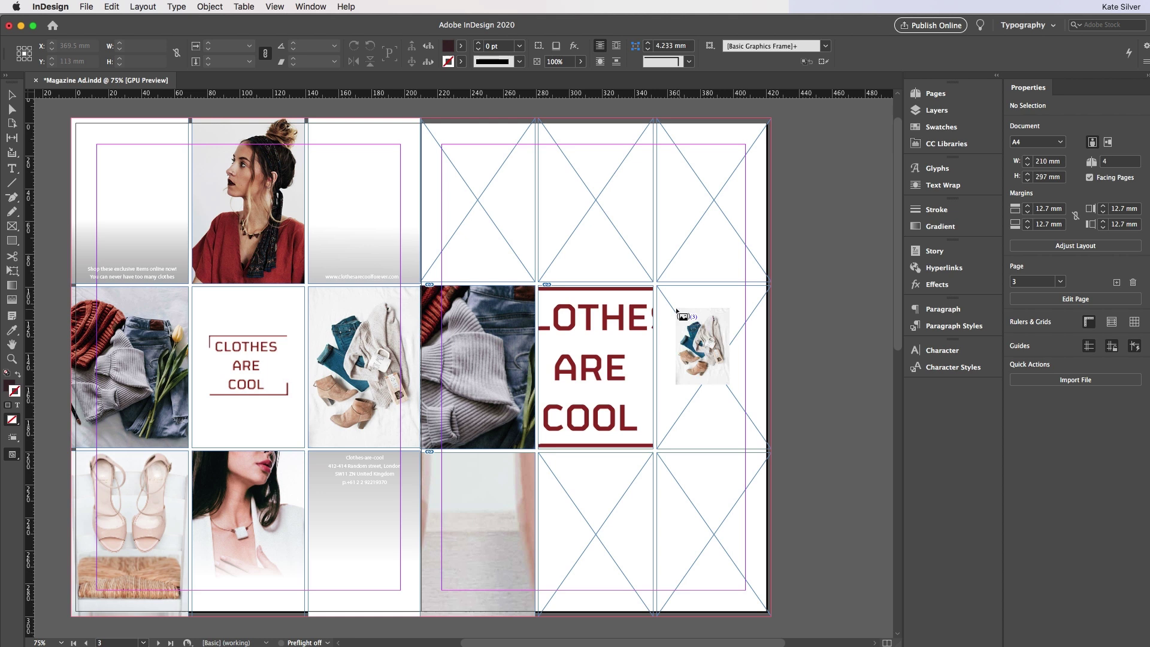
{"action": "left_click", "coordinate": [665, 296]}
{"action": "left_click", "coordinate": [557, 136]}
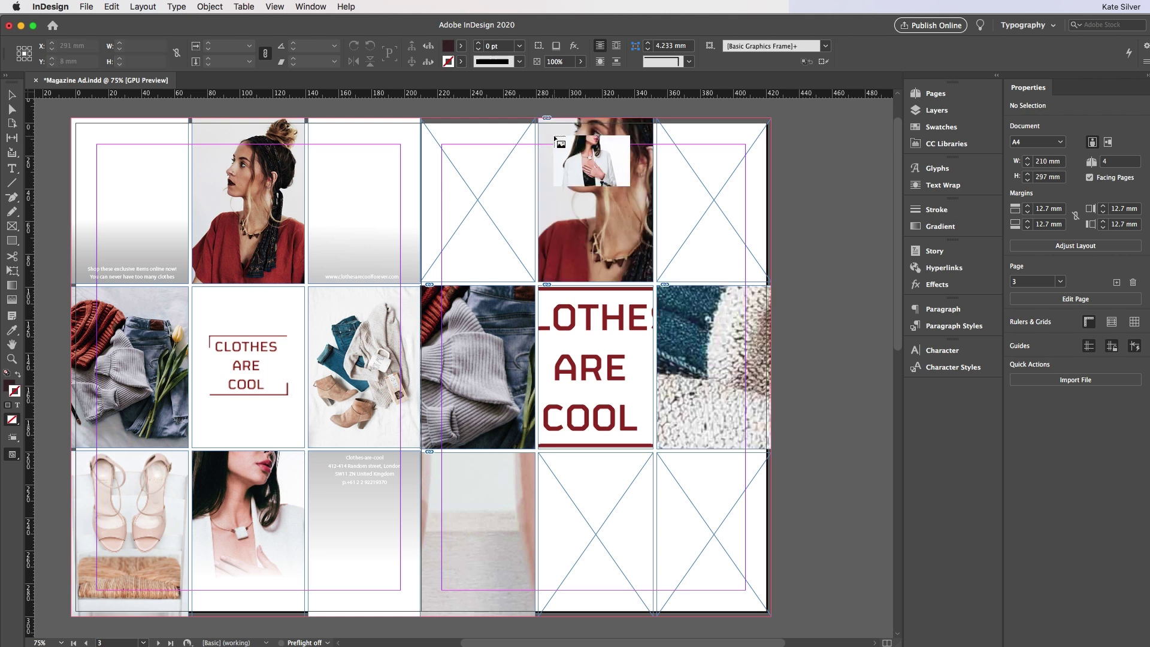
{"action": "left_click", "coordinate": [569, 486]}
{"action": "left_click", "coordinate": [1091, 508]}
{"action": "left_click", "coordinate": [792, 344]}
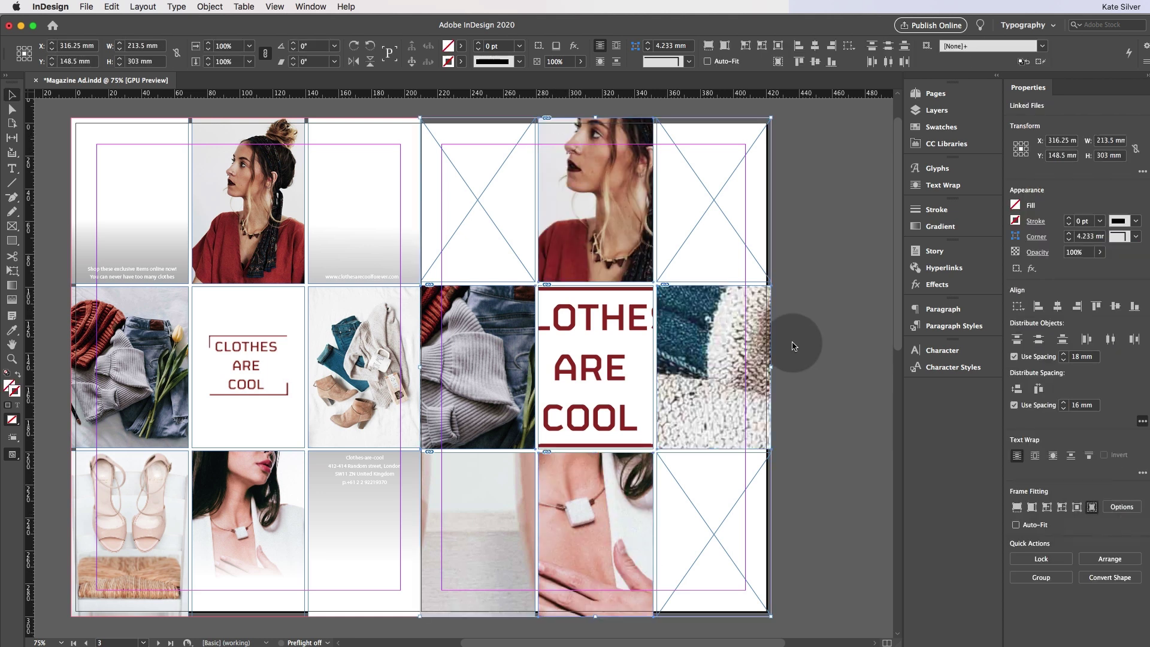
{"action": "left_click", "coordinate": [455, 530]}
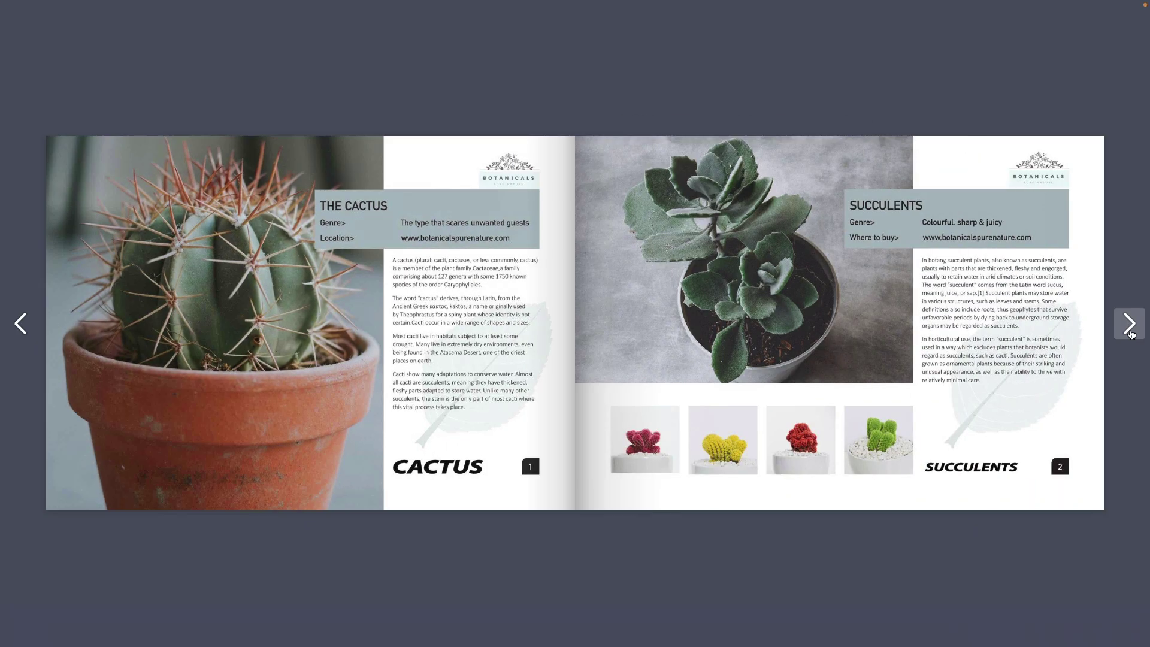
Turn the botanical flipbook to its next spread.
{"action": "left_click", "coordinate": [1131, 333]}
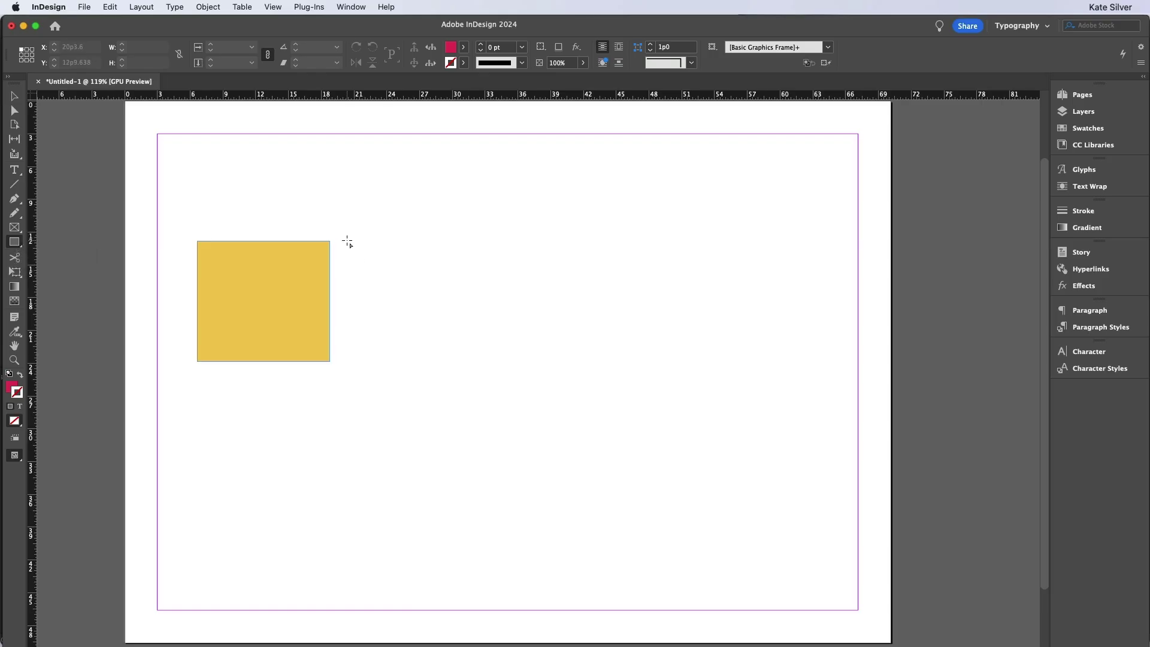
Draw three crimson rectangle frames beside the yellow square.
{"action": "left_click_drag", "start_coordinate": [347, 241], "coordinate": [428, 361]}
{"action": "left_click_drag", "start_coordinate": [439, 241], "coordinate": [545, 358]}
{"action": "left_click_drag", "start_coordinate": [551, 241], "coordinate": [682, 443]}
Line the rectangles up in a row with the yellow square and widen the placeholder text frame beneath.
{"action": "left_click_drag", "start_coordinate": [637, 301], "coordinate": [677, 300]}
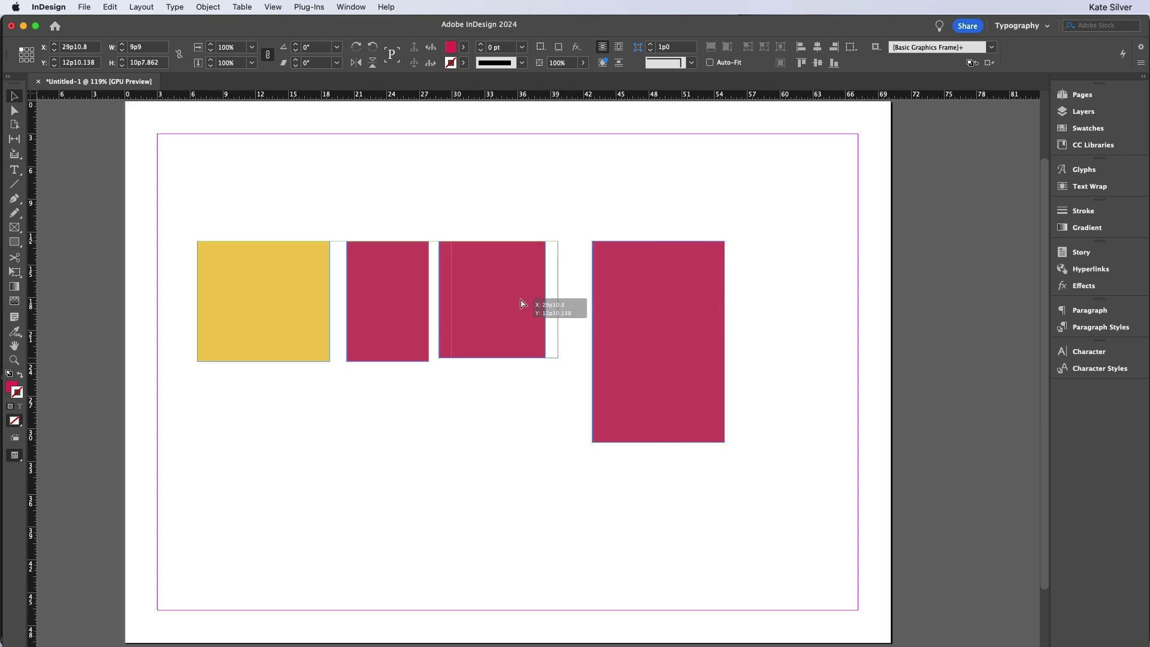
{"action": "left_click_drag", "start_coordinate": [521, 304], "coordinate": [562, 303]}
{"action": "left_click_drag", "start_coordinate": [645, 295], "coordinate": [649, 294]}
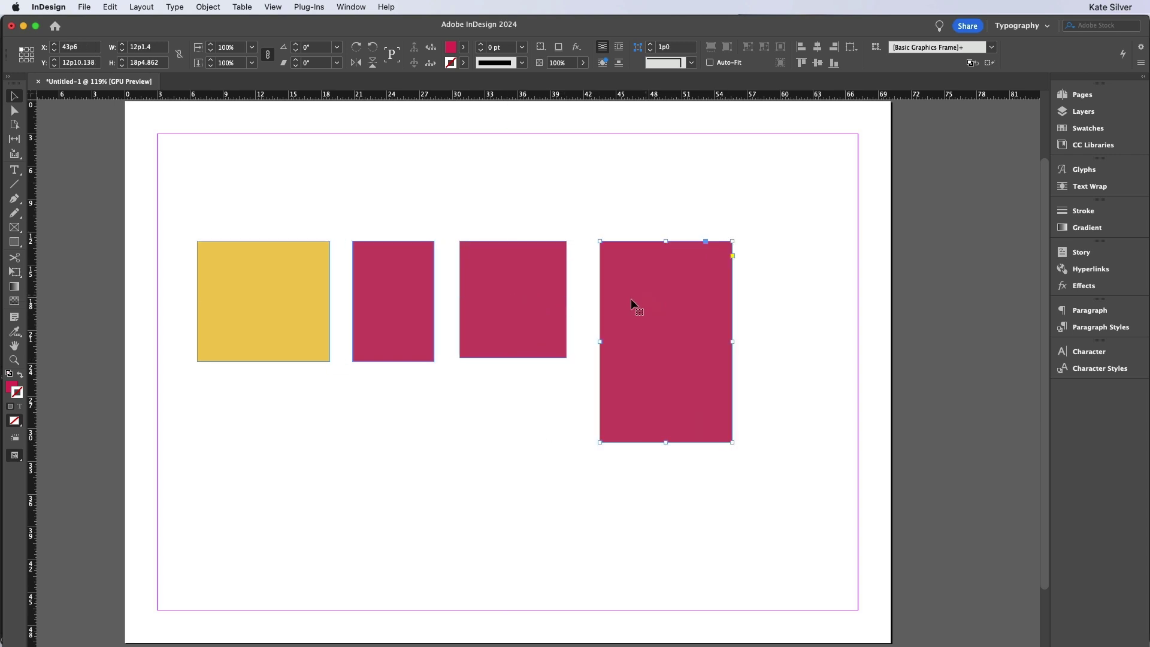
{"action": "left_click_drag", "start_coordinate": [519, 296], "coordinate": [522, 296]}
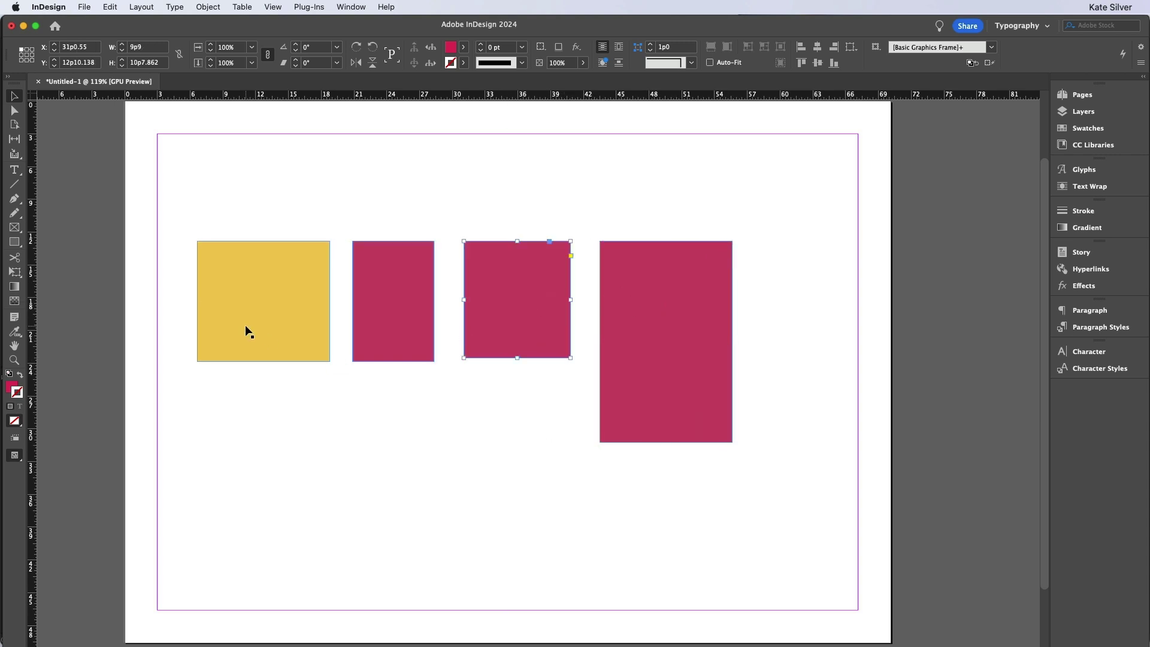
{"action": "left_click_drag", "start_coordinate": [244, 325], "coordinate": [251, 412]}
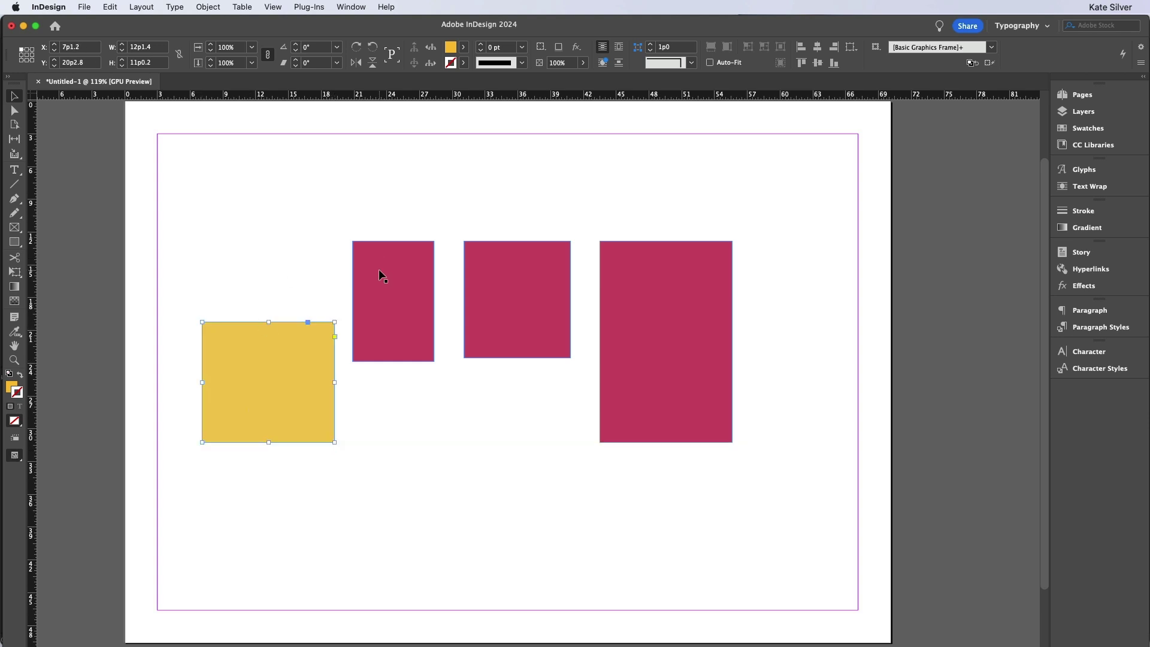
{"action": "left_click_drag", "start_coordinate": [379, 273], "coordinate": [388, 353]}
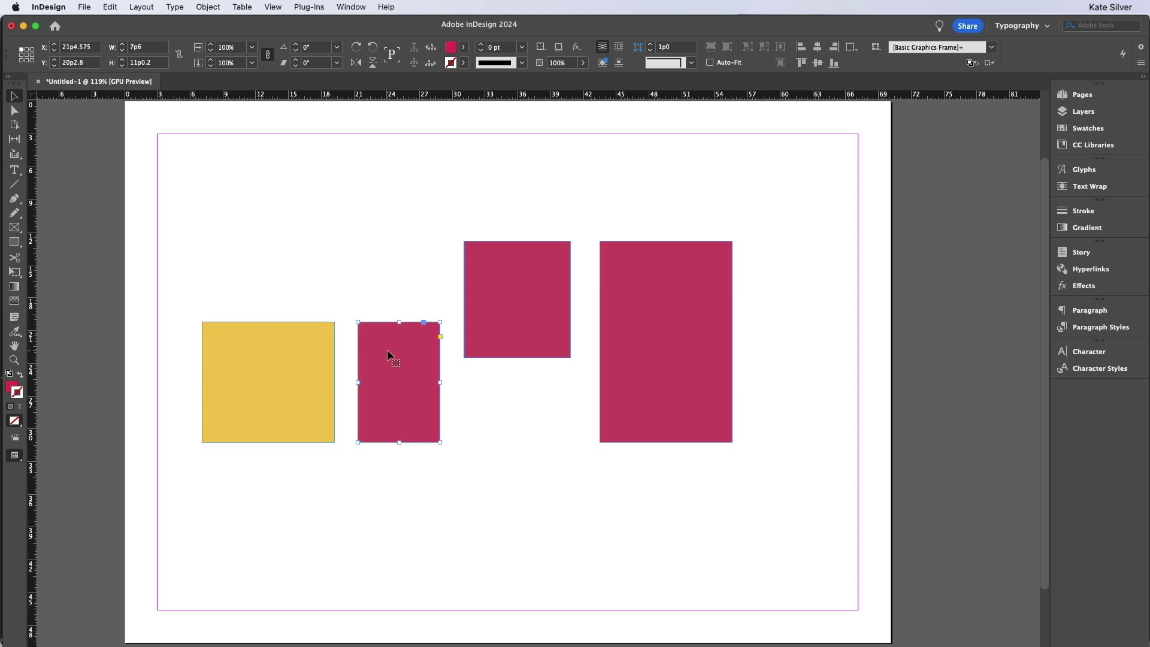
{"action": "left_click_drag", "start_coordinate": [524, 282], "coordinate": [526, 357]}
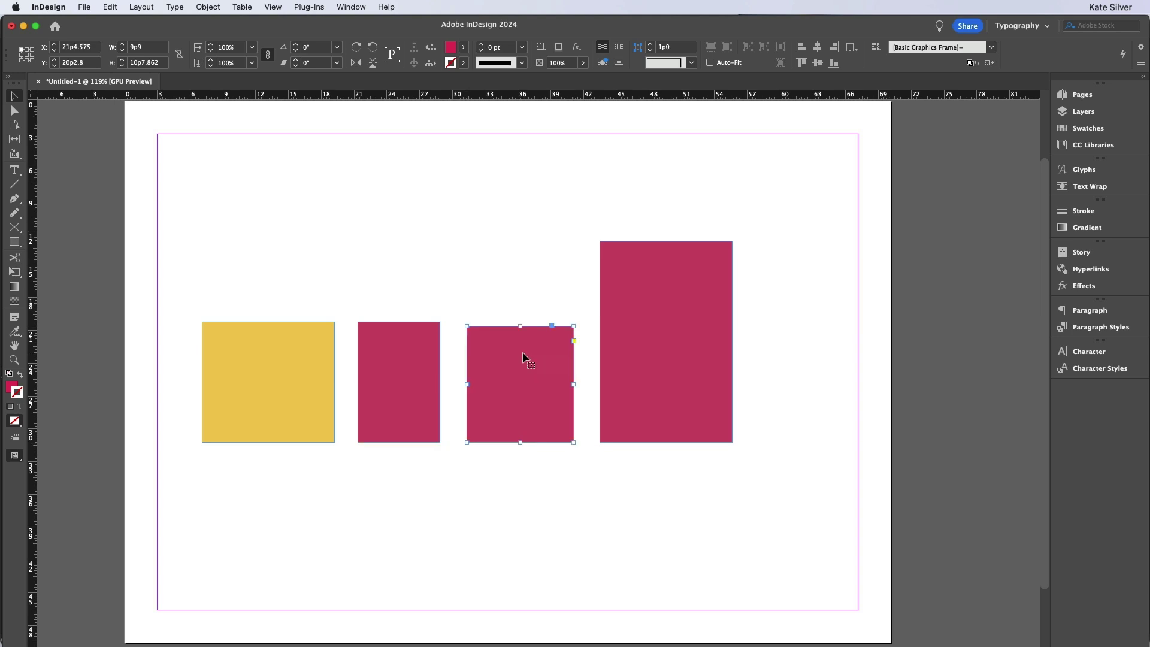
{"action": "left_click_drag", "start_coordinate": [441, 509], "coordinate": [731, 508]}
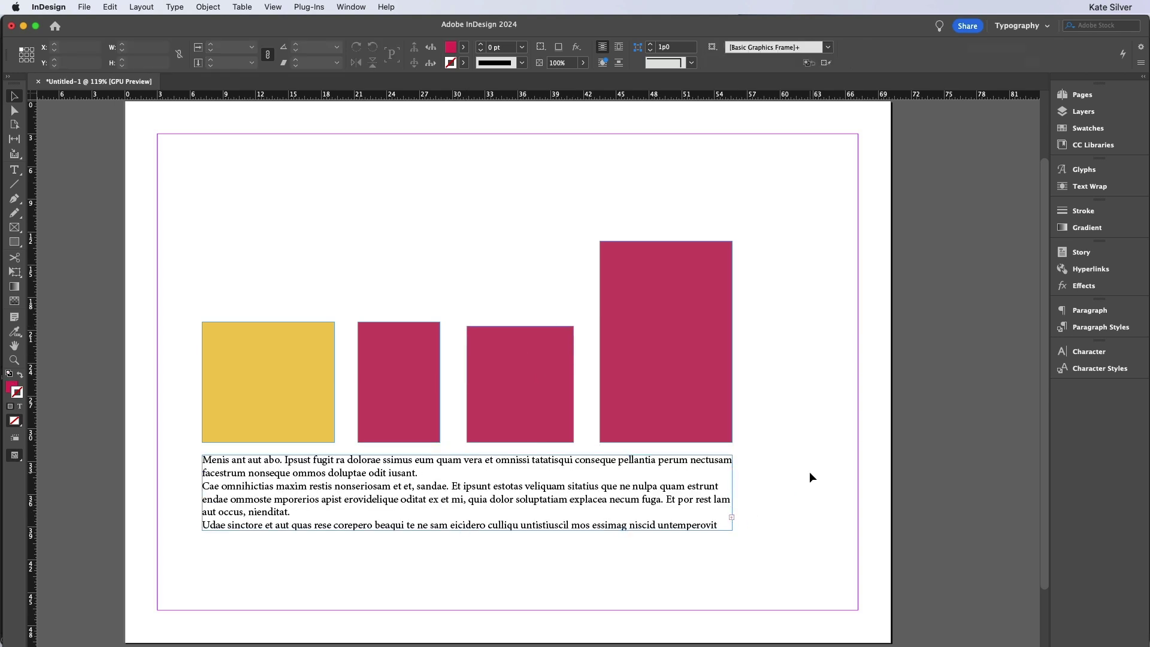
Bring up the Align panel from Window > Object & Layout.
{"action": "left_click", "coordinate": [819, 442]}
{"action": "left_click_drag", "start_coordinate": [415, 402], "coordinate": [195, 360]}
{"action": "left_click", "coordinate": [323, 180]}
{"action": "left_click", "coordinate": [351, 7]}
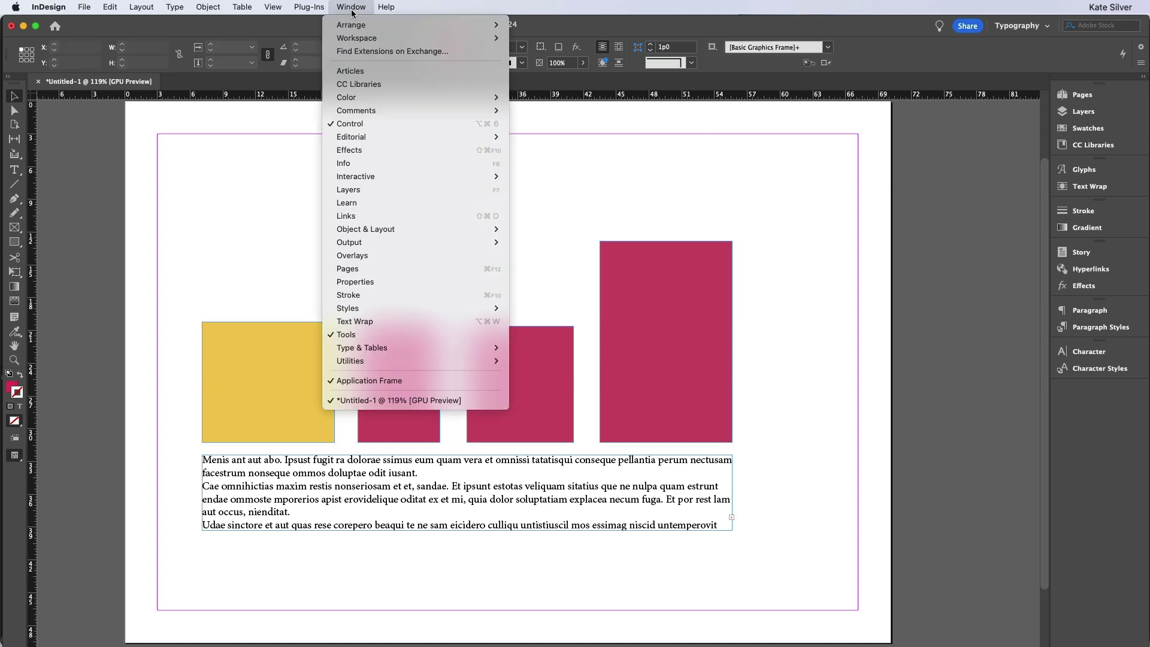
{"action": "mouse_move", "coordinate": [434, 228]}
{"action": "left_click", "coordinate": [574, 229]}
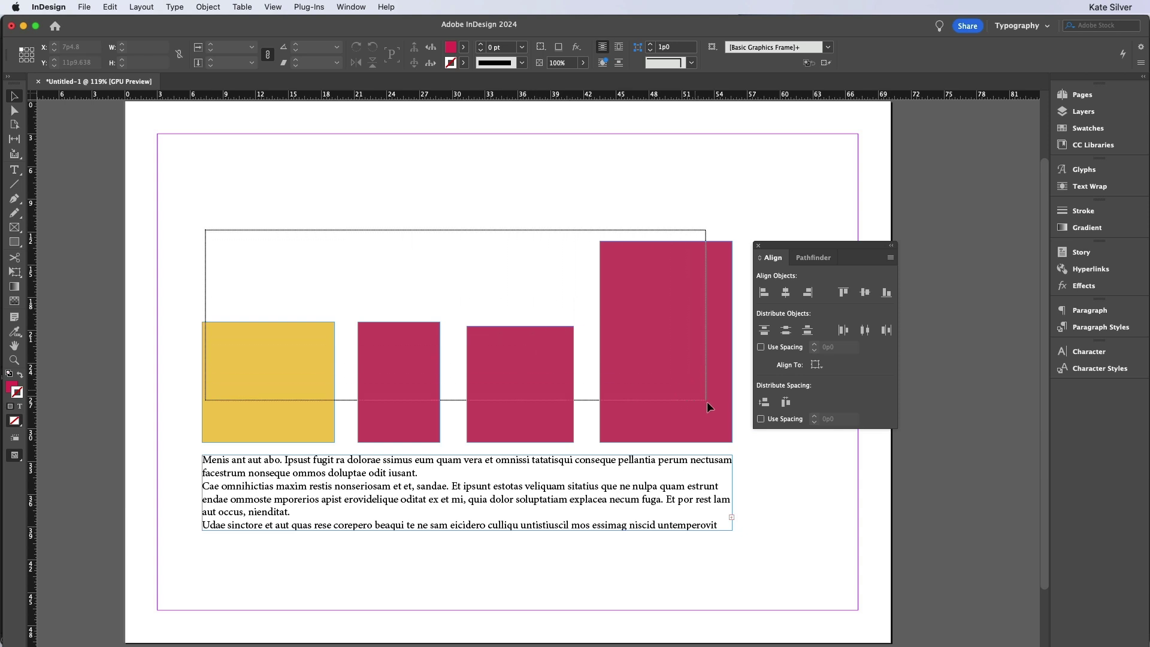
Align the four rectangles by their vertical centres after trying top and bottom alignment.
{"action": "left_click_drag", "start_coordinate": [707, 401], "coordinate": [709, 402]}
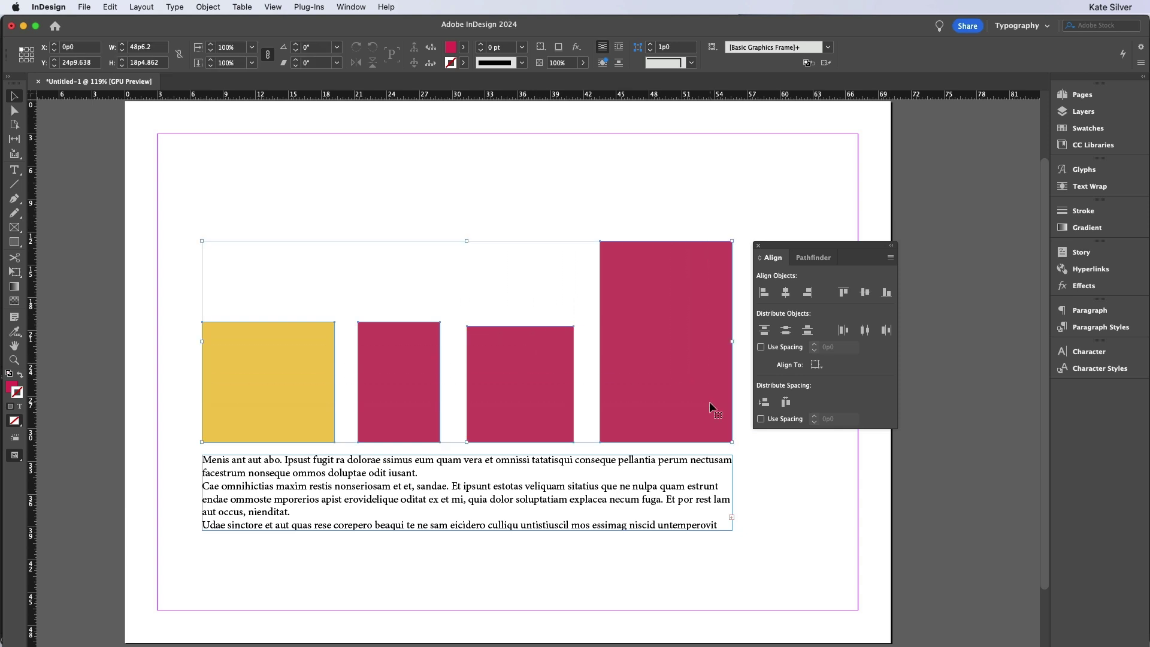
{"action": "left_click", "coordinate": [842, 293]}
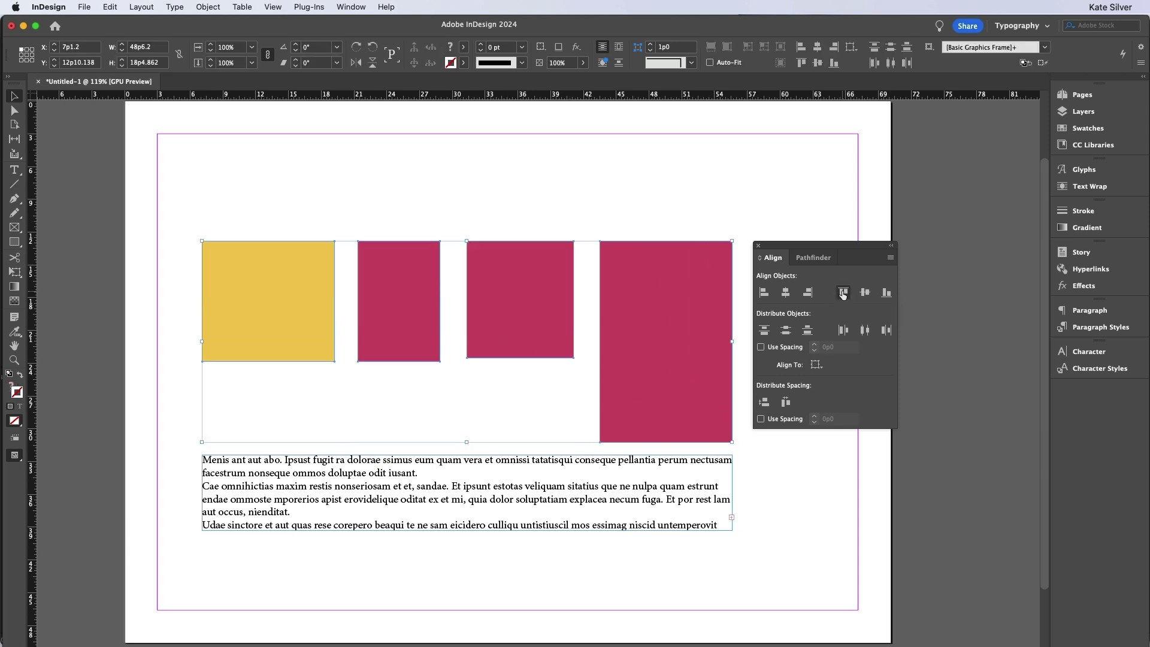
{"action": "left_click", "coordinate": [887, 293]}
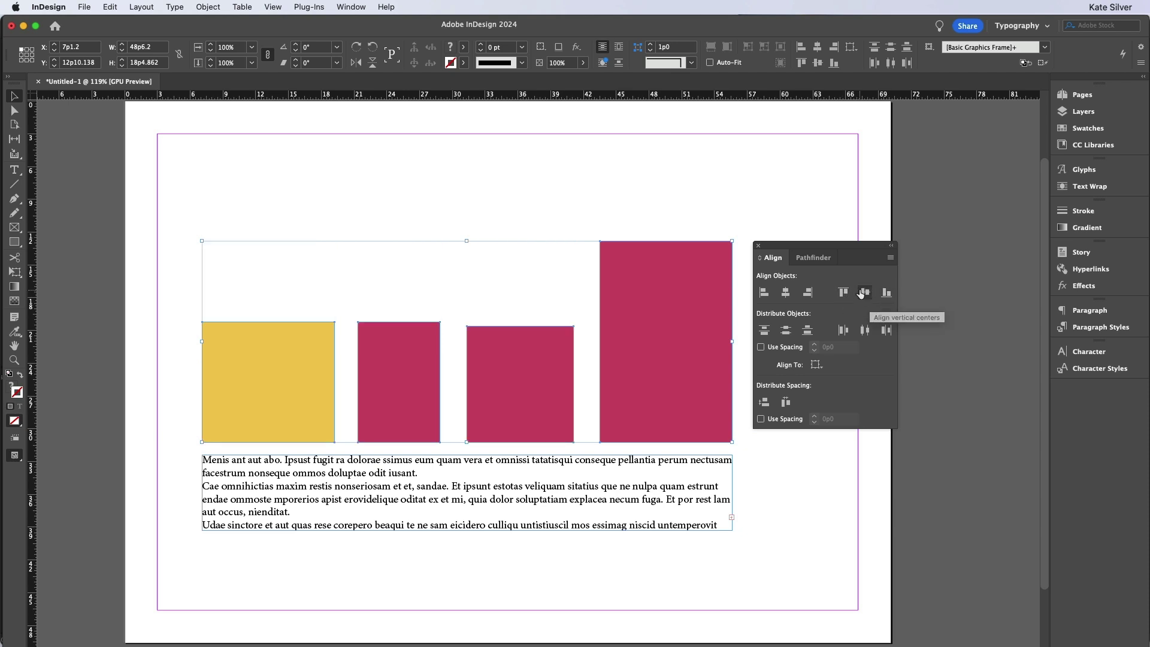
{"action": "left_click", "coordinate": [863, 292]}
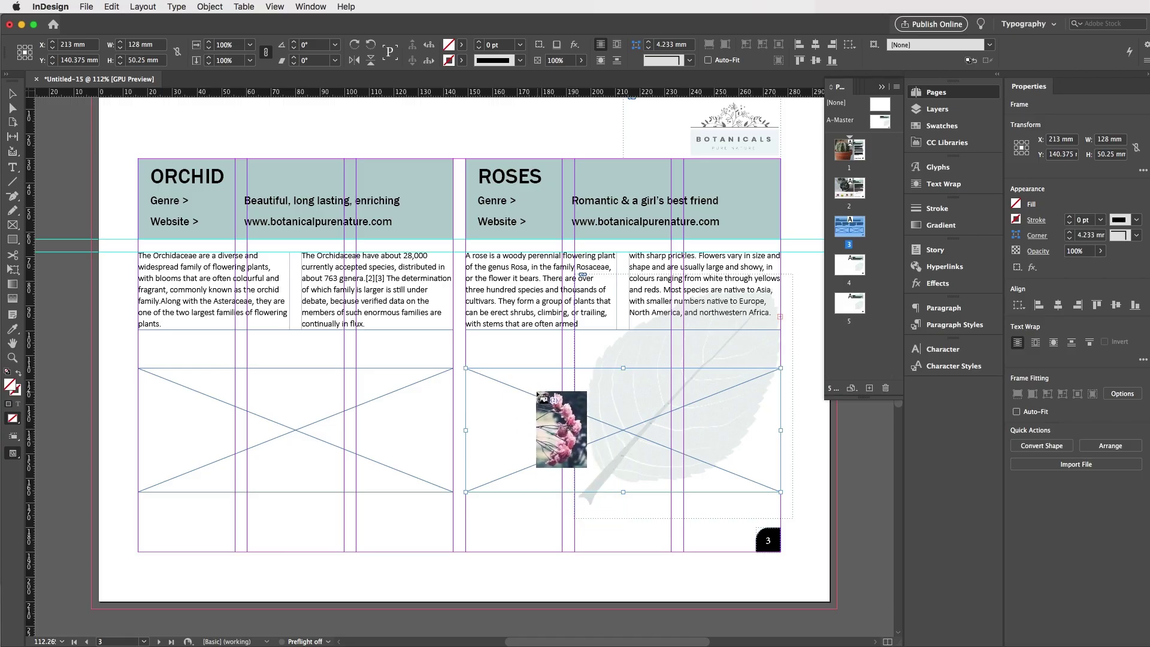
Place the rose and orchid photos into the ROSES and ORCHID frames and fill them proportionally.
{"action": "left_click", "coordinate": [577, 392]}
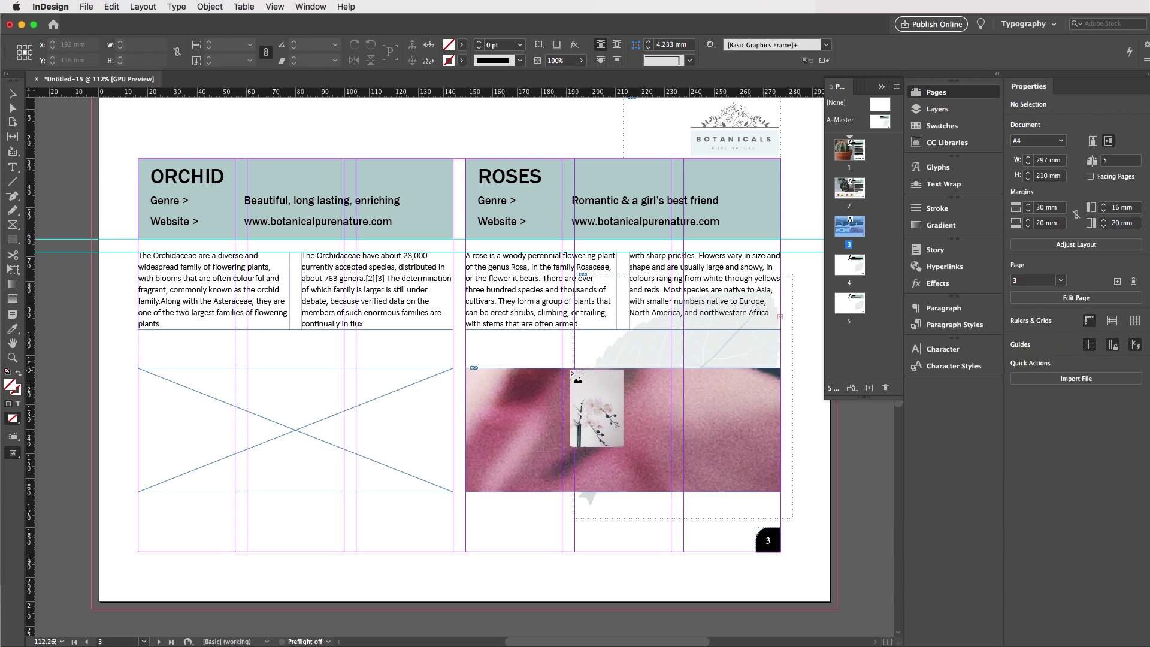
{"action": "left_click", "coordinate": [192, 387]}
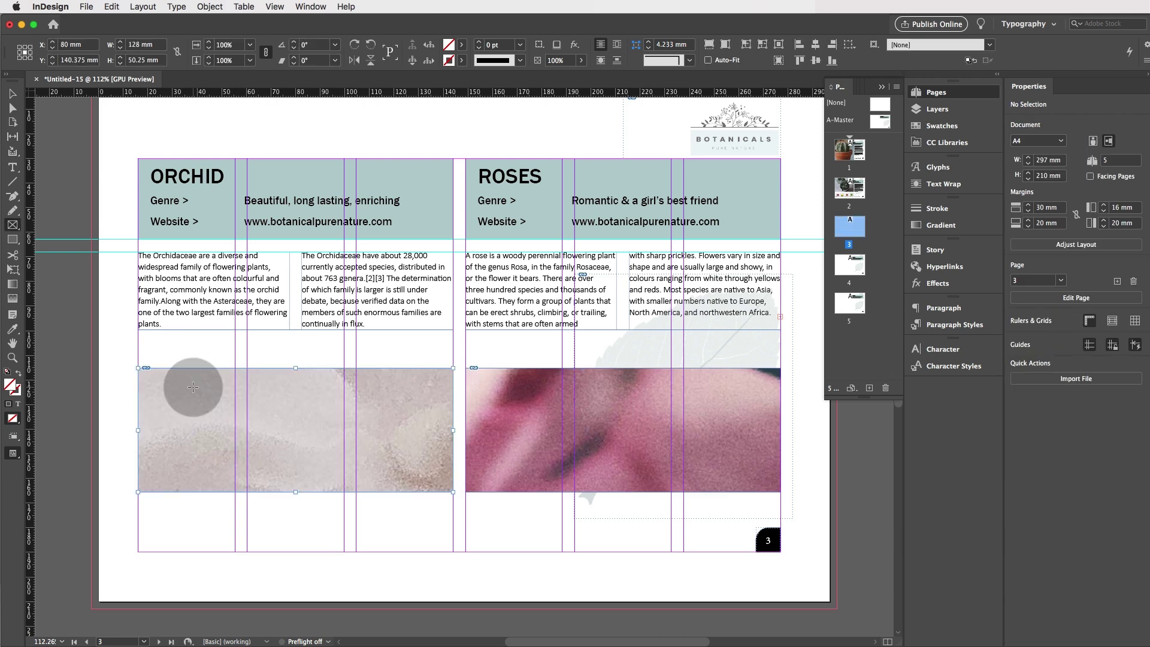
{"action": "left_click_drag", "start_coordinate": [117, 355], "coordinate": [410, 460]}
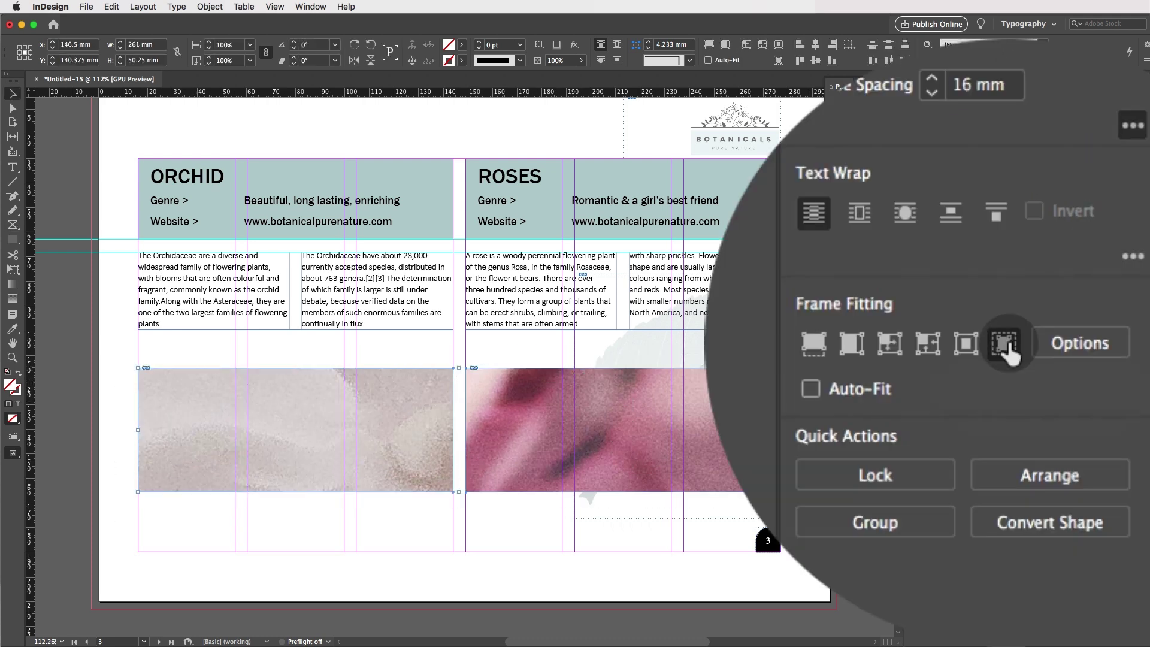
{"action": "left_click", "coordinate": [1093, 506]}
Reposition the orchid, then rotate the rose photo and shift it up within its frame.
{"action": "left_click_drag", "start_coordinate": [295, 431], "coordinate": [294, 432]}
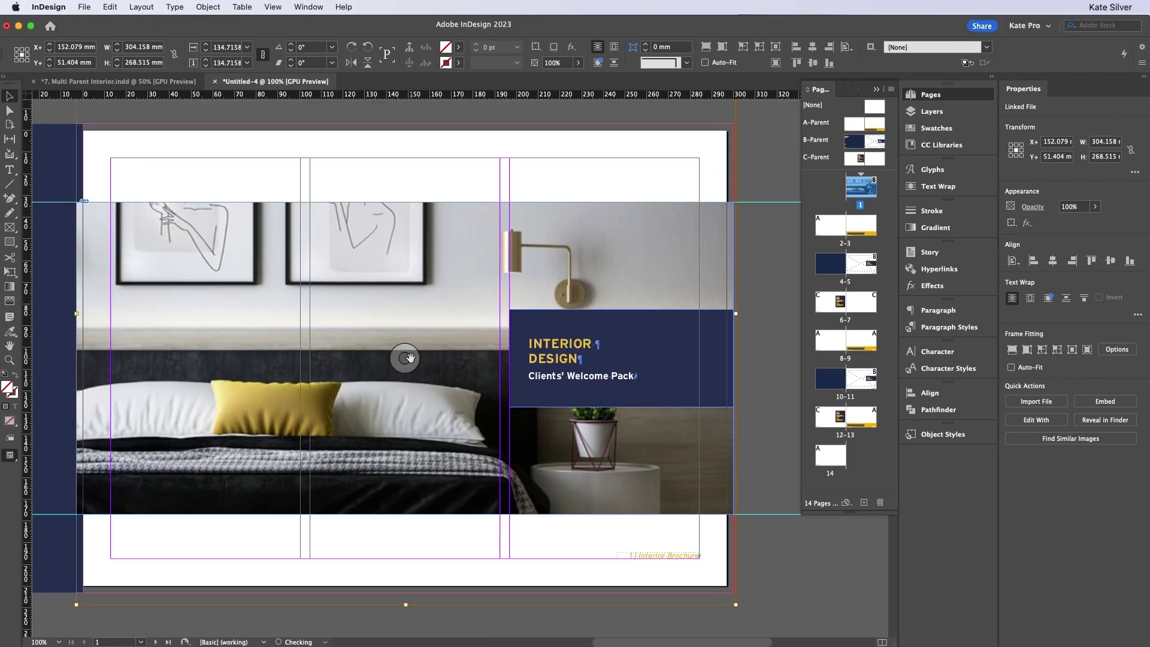
{"action": "left_click_drag", "start_coordinate": [403, 354], "coordinate": [408, 358]}
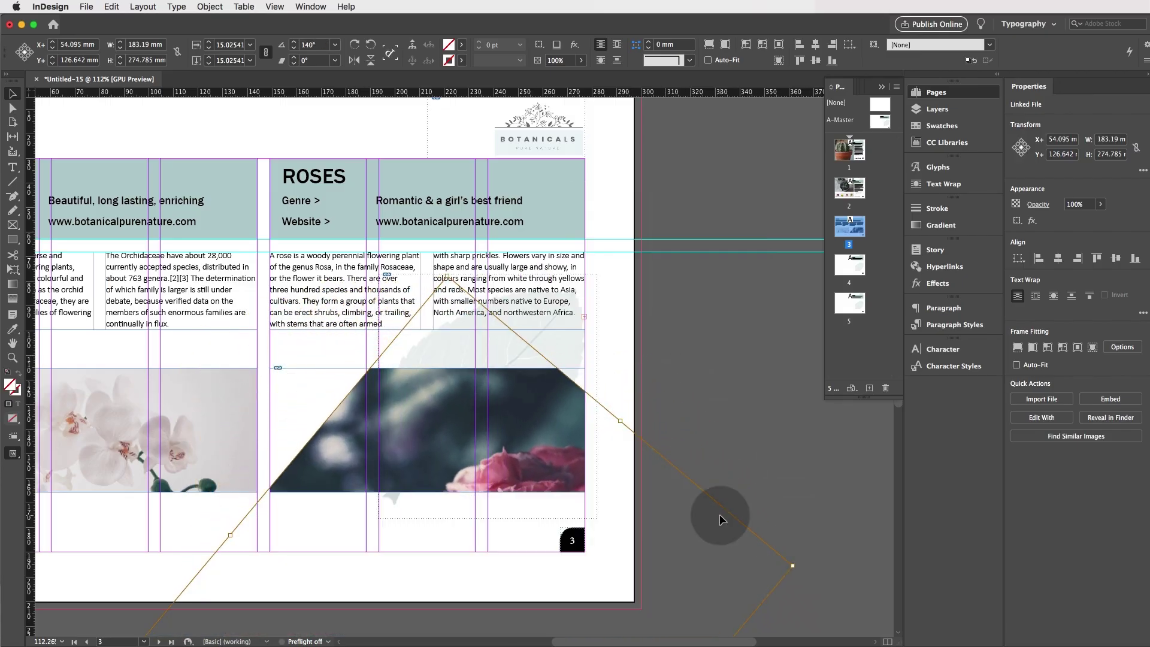
{"action": "left_click_drag", "start_coordinate": [498, 444], "coordinate": [494, 399]}
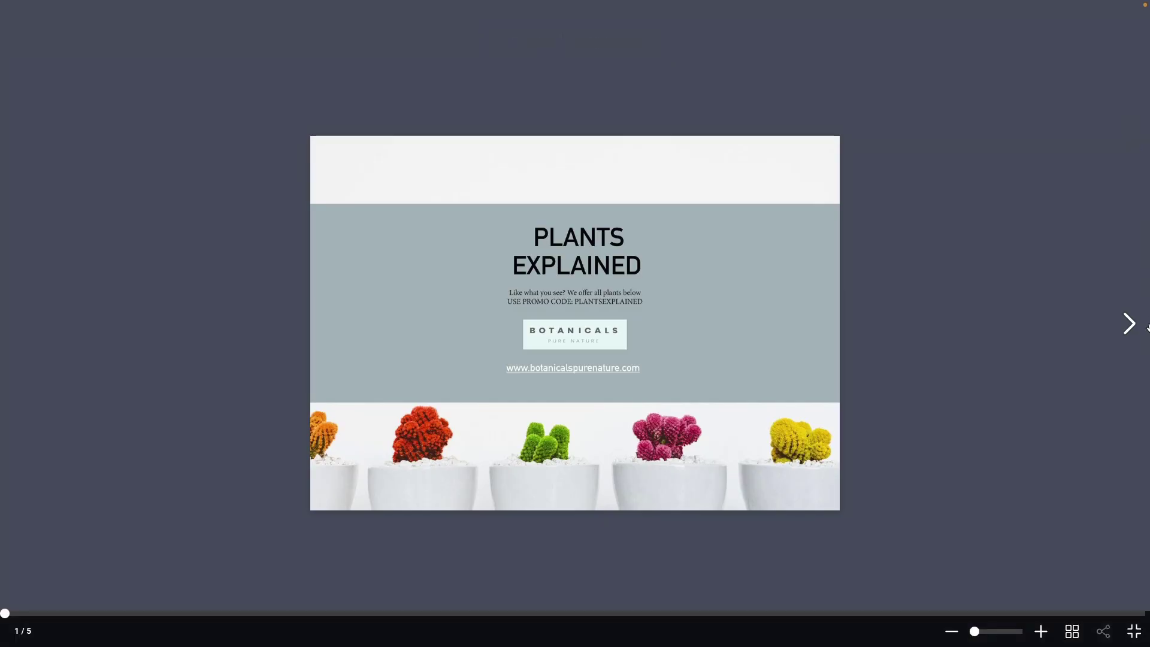
Place the succulent on pot photo into a new frame on THE CACTUS page with Content-Aware Fit.
{"action": "left_click", "coordinate": [1130, 324]}
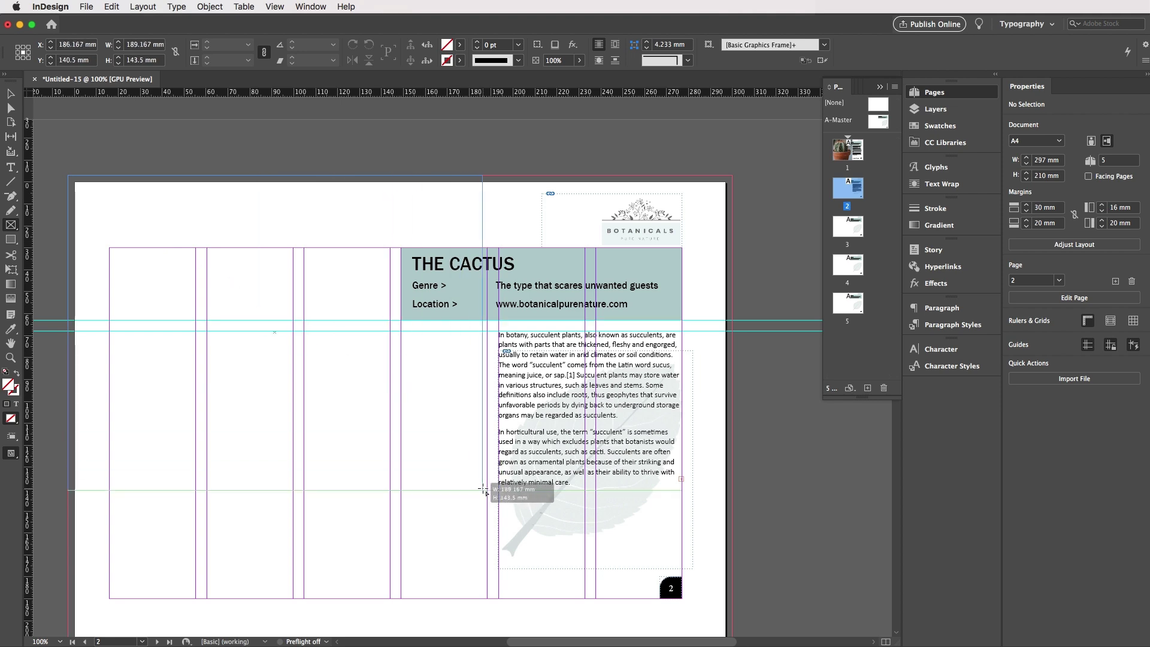
{"action": "left_click_drag", "start_coordinate": [486, 490], "coordinate": [487, 490]}
{"action": "key", "text": "super+d"}
{"action": "left_click", "coordinate": [531, 246]}
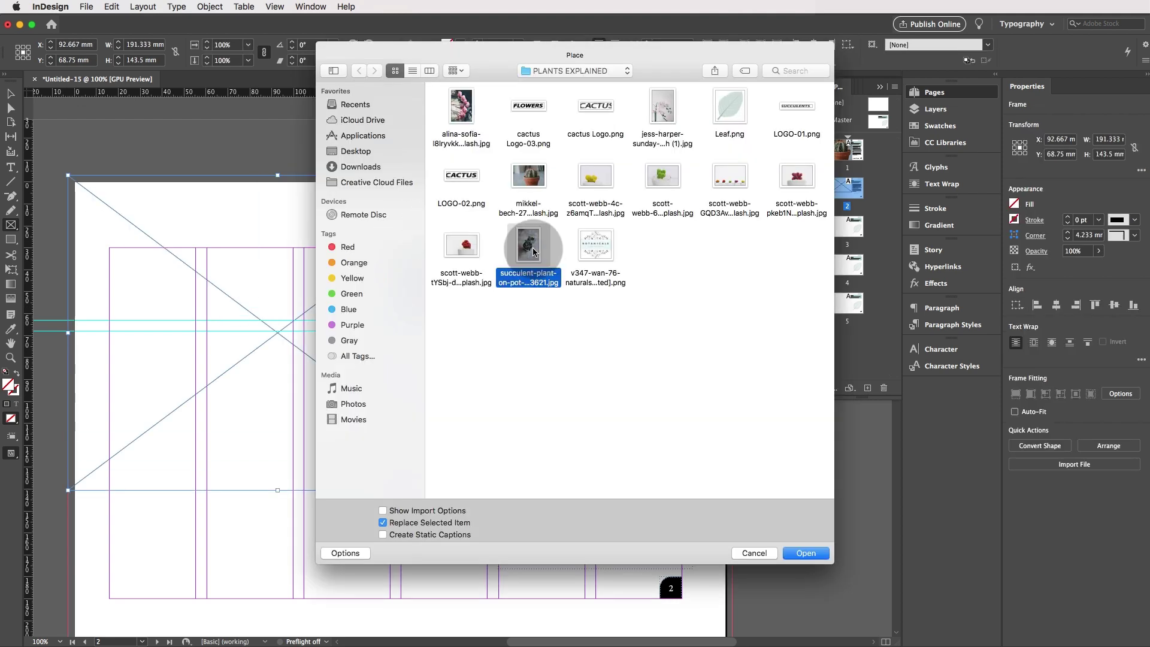
{"action": "left_click", "coordinate": [806, 554]}
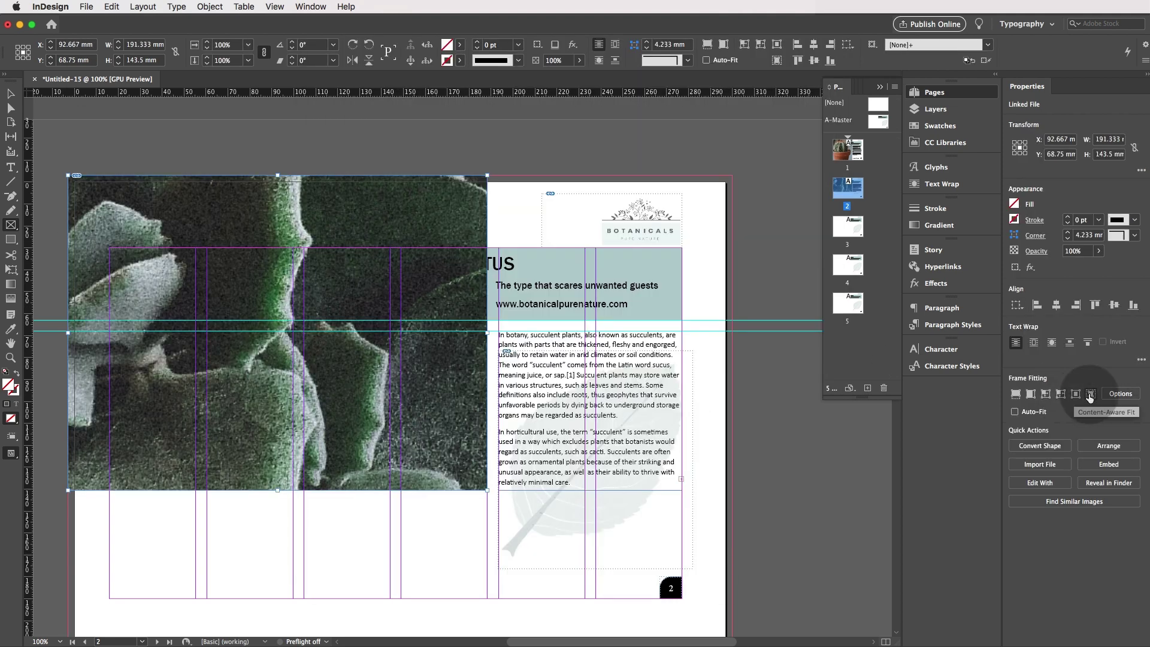
{"action": "left_click", "coordinate": [1091, 395]}
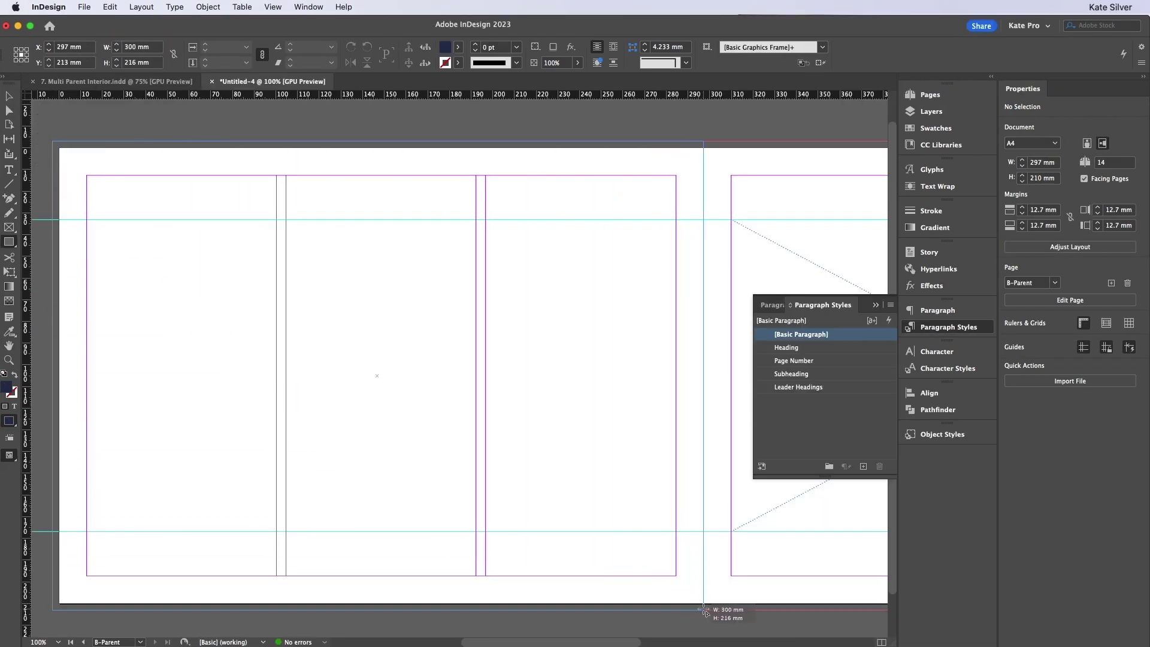
Draw a dark blue filled frame over the left page.
{"action": "left_click_drag", "start_coordinate": [704, 611], "coordinate": [695, 605]}
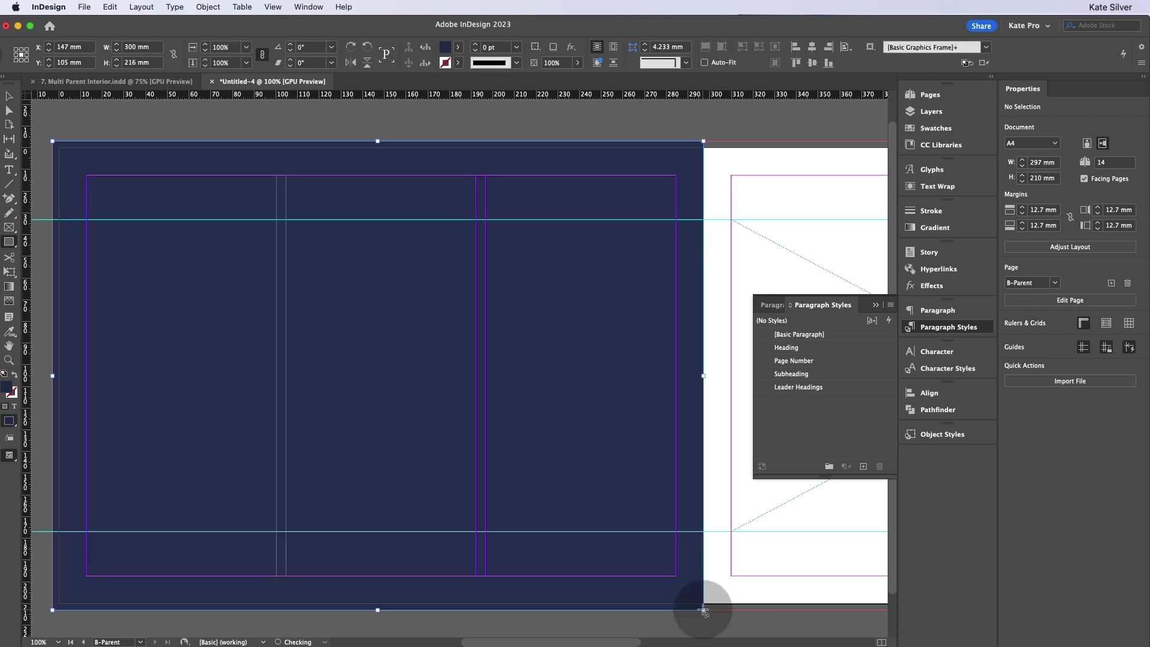
{"action": "left_click", "coordinate": [442, 372]}
{"action": "left_click_drag", "start_coordinate": [83, 133], "coordinate": [211, 291]}
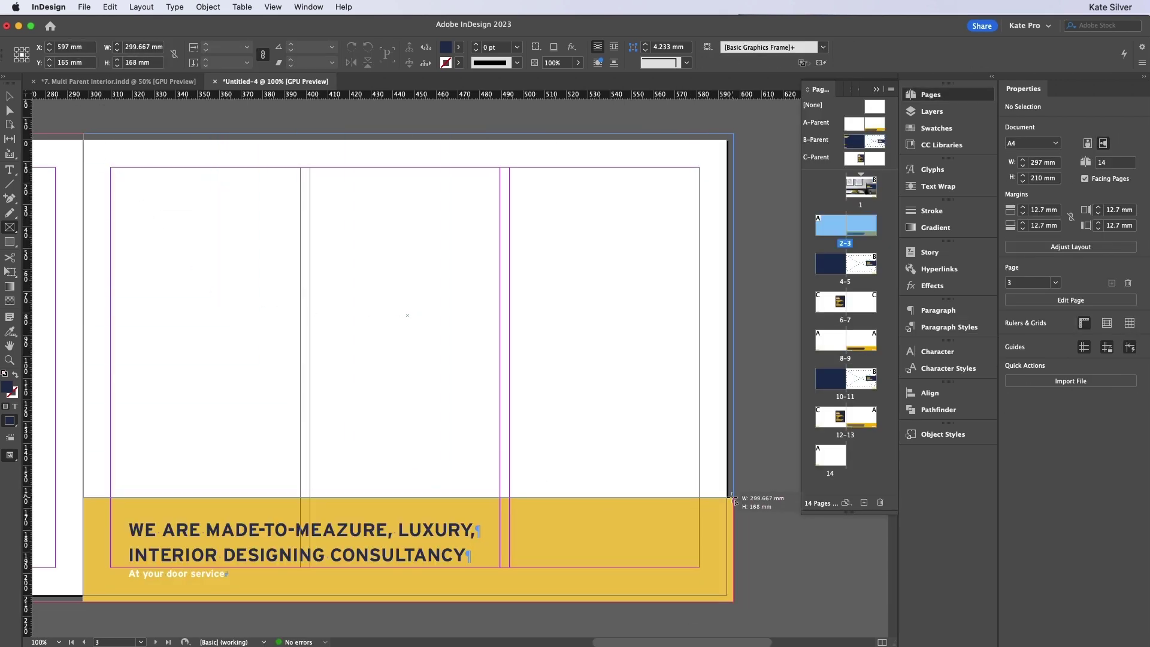
Place the interior photo into a new frame above the yellow banner.
{"action": "left_click_drag", "start_coordinate": [734, 500], "coordinate": [734, 500]}
{"action": "key", "text": "super+d"}
{"action": "left_click", "coordinate": [635, 139]}
{"action": "left_click", "coordinate": [929, 540]}
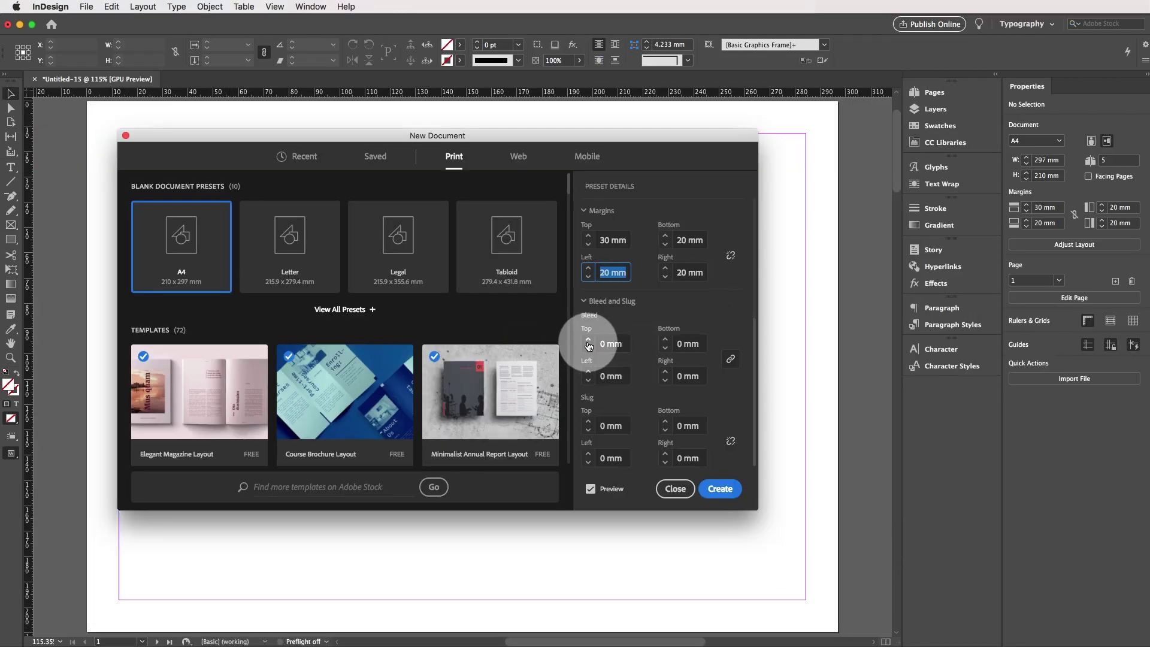
Raise the A4 document's bleed to 3 mm and create it.
{"action": "left_click", "coordinate": [588, 340]}
{"action": "left_click", "coordinate": [588, 340]}
{"action": "left_click", "coordinate": [588, 340]}
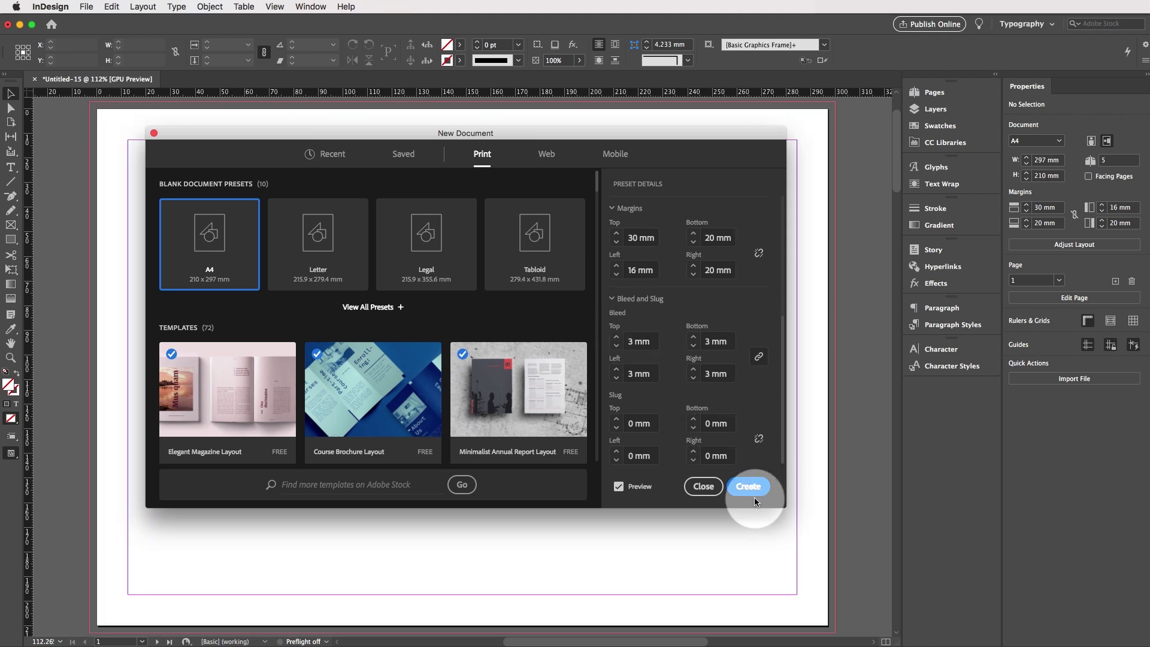
{"action": "left_click", "coordinate": [750, 487]}
{"action": "scroll", "coordinate": [749, 496], "scroll_direction": "down", "scroll_amount": 10}
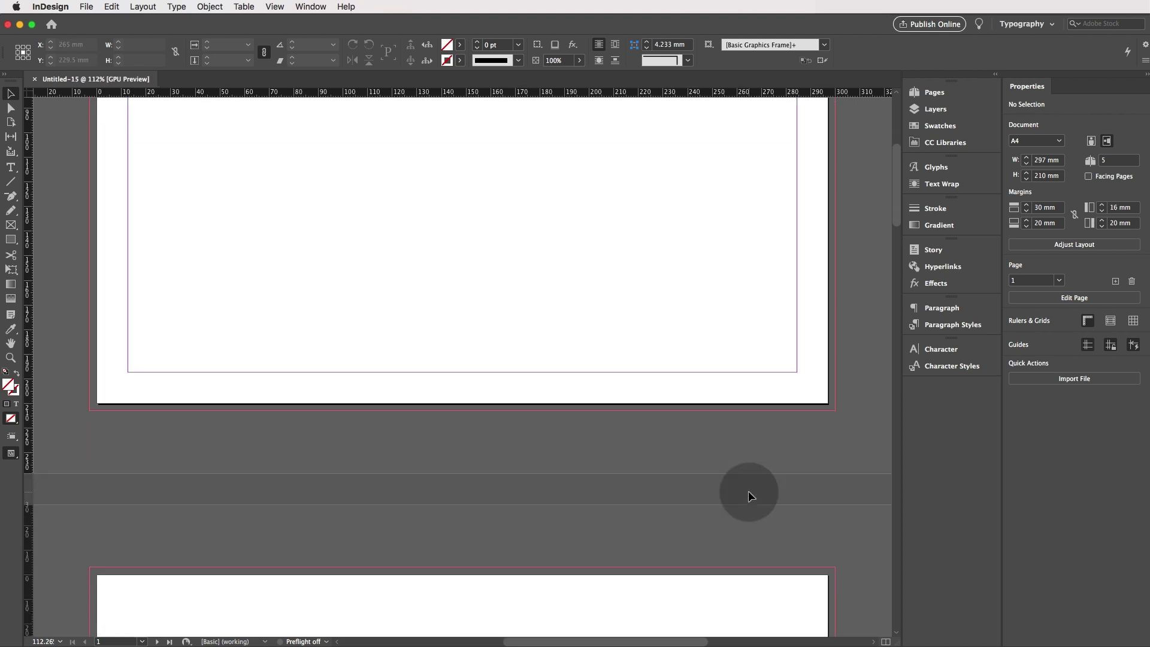
Scroll down through the cactus layout document.
{"action": "scroll", "coordinate": [749, 496], "scroll_direction": "down", "scroll_amount": 20}
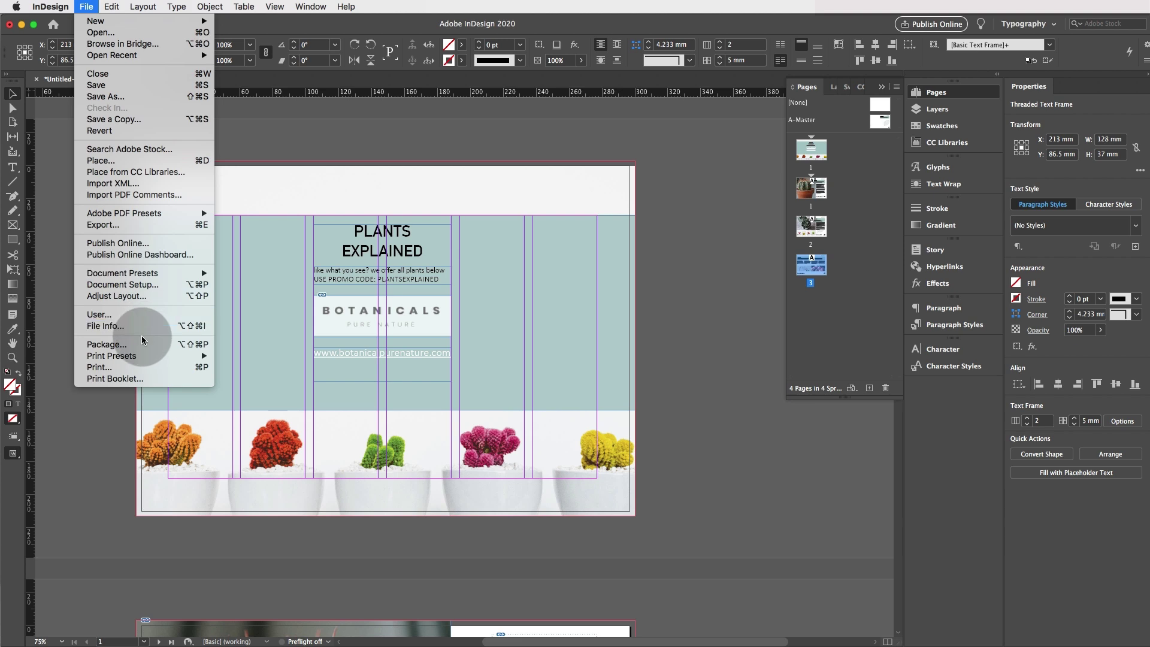
Package the cactus layout with IDML and a PDF preset, then open its Document fonts folder.
{"action": "left_click", "coordinate": [142, 345]}
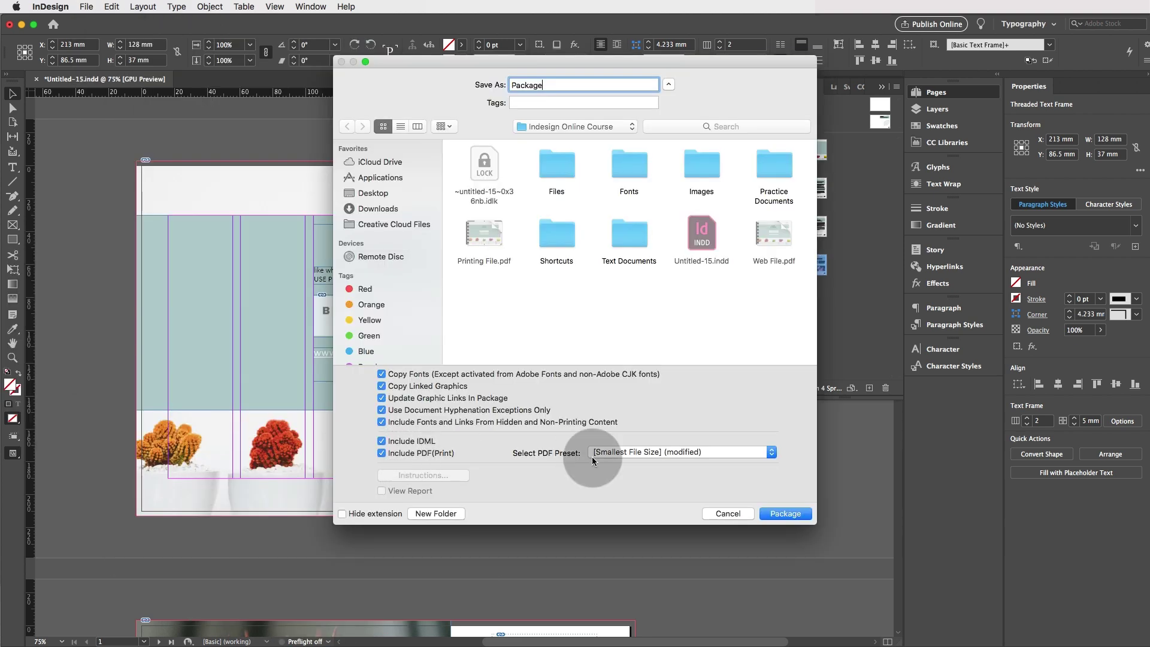
{"action": "left_click", "coordinate": [623, 452]}
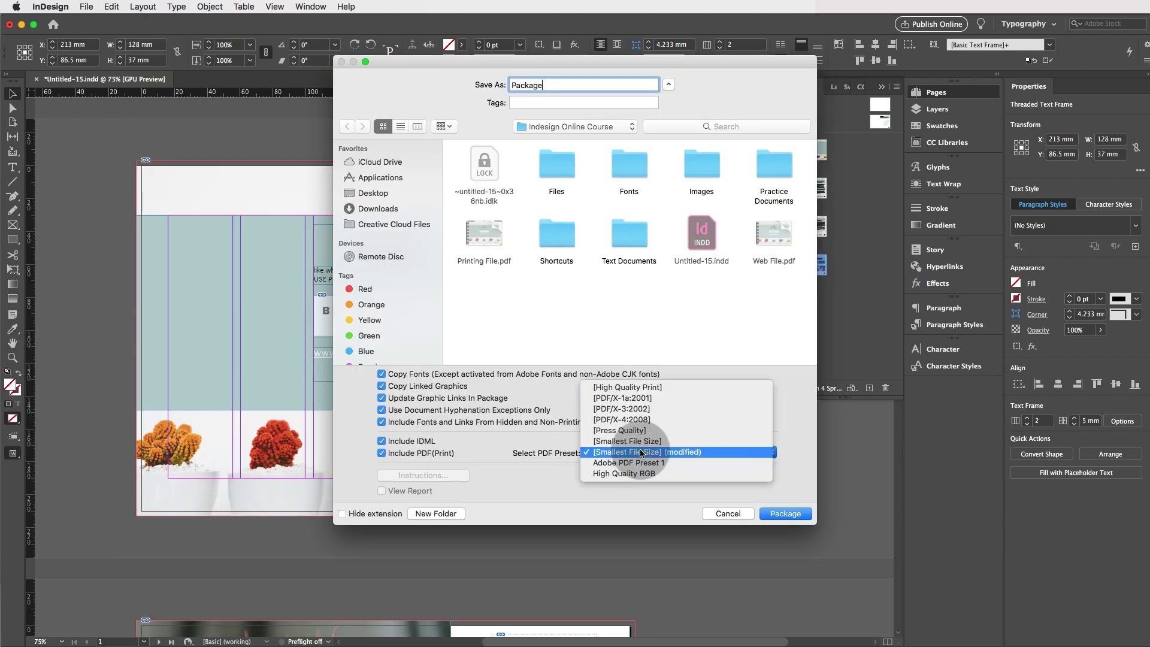
{"action": "left_click", "coordinate": [315, 150]}
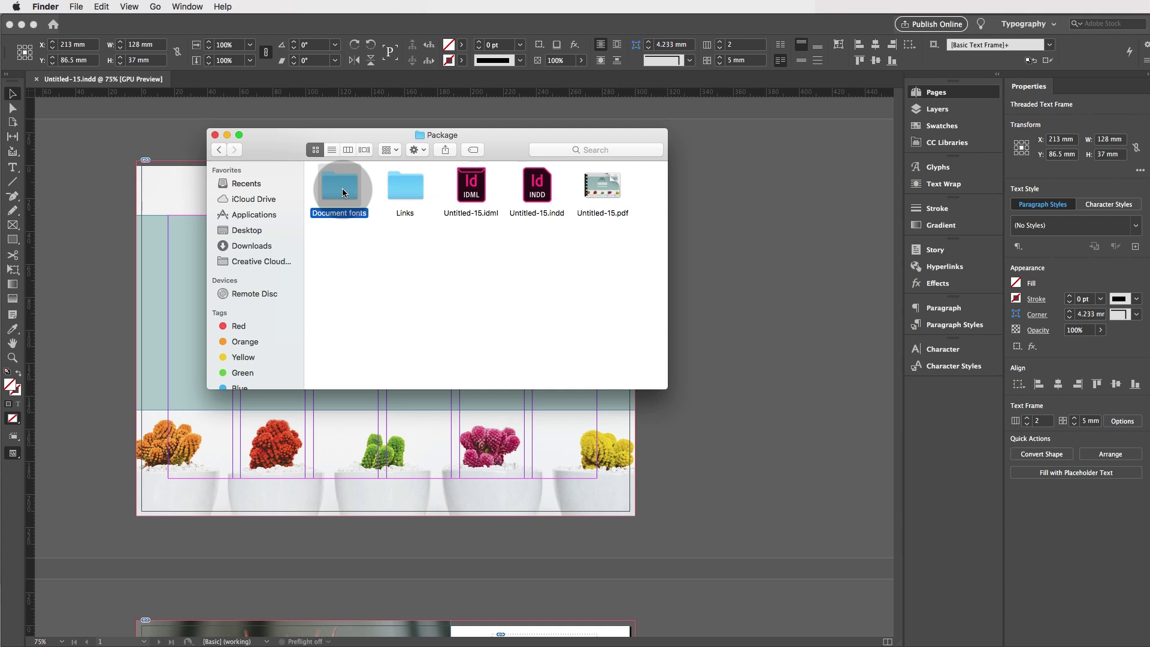
{"action": "double_click", "coordinate": [343, 190]}
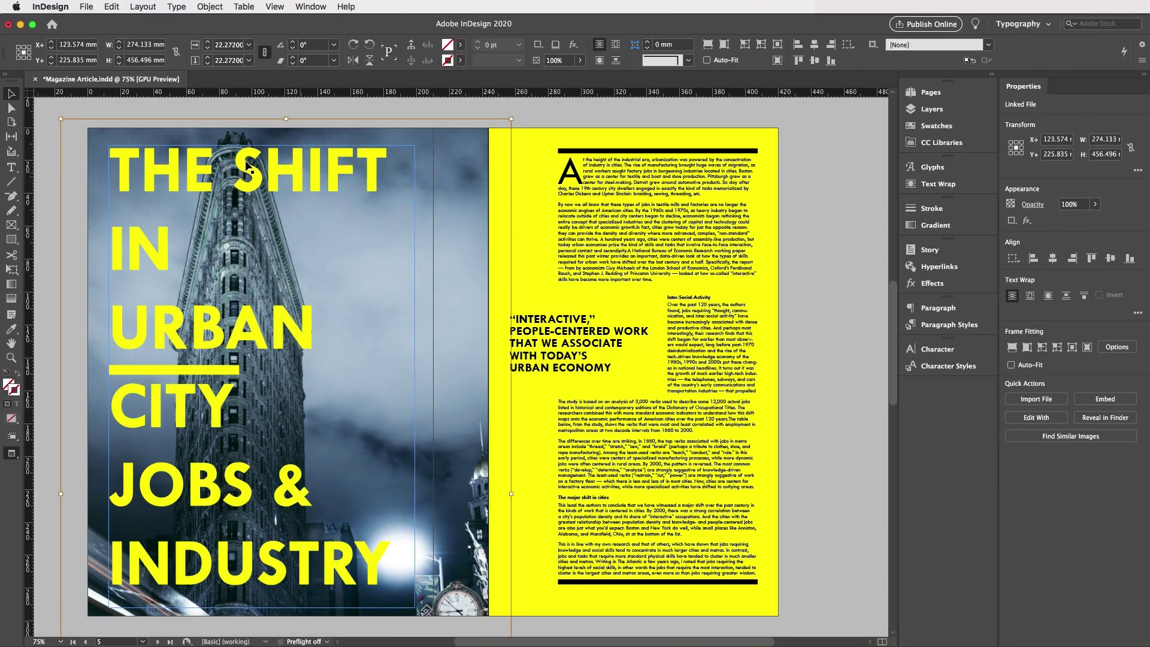
Check the rule's swatch colour in Properties, then deselect the rules.
{"action": "left_click", "coordinate": [420, 44]}
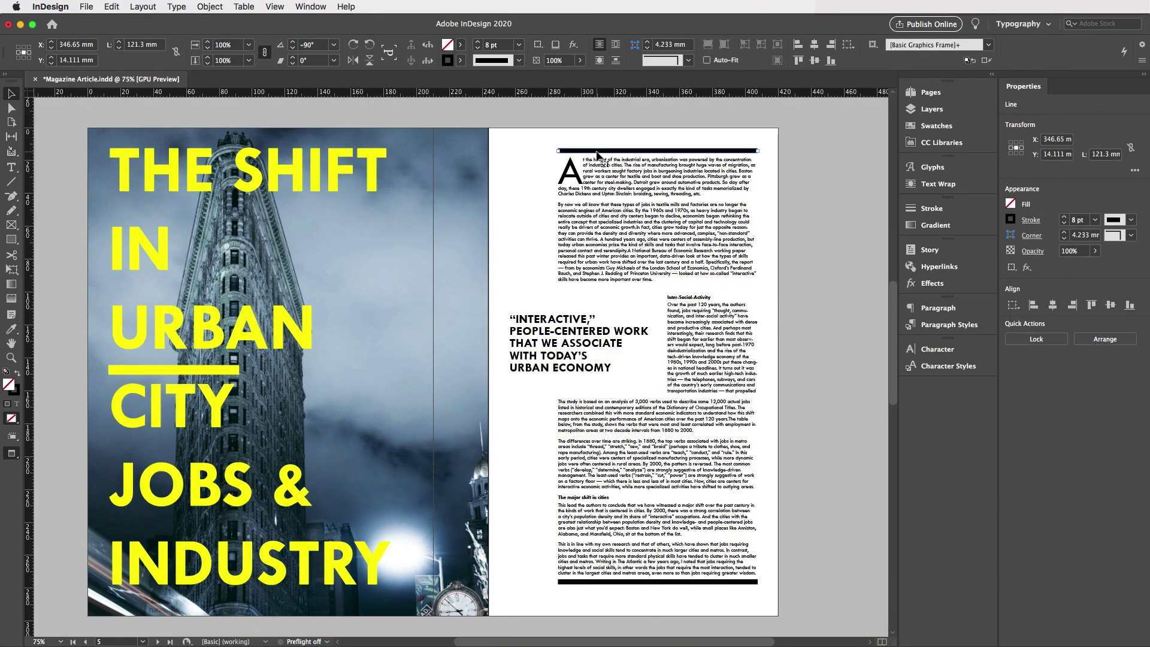
{"action": "left_click", "coordinate": [839, 256]}
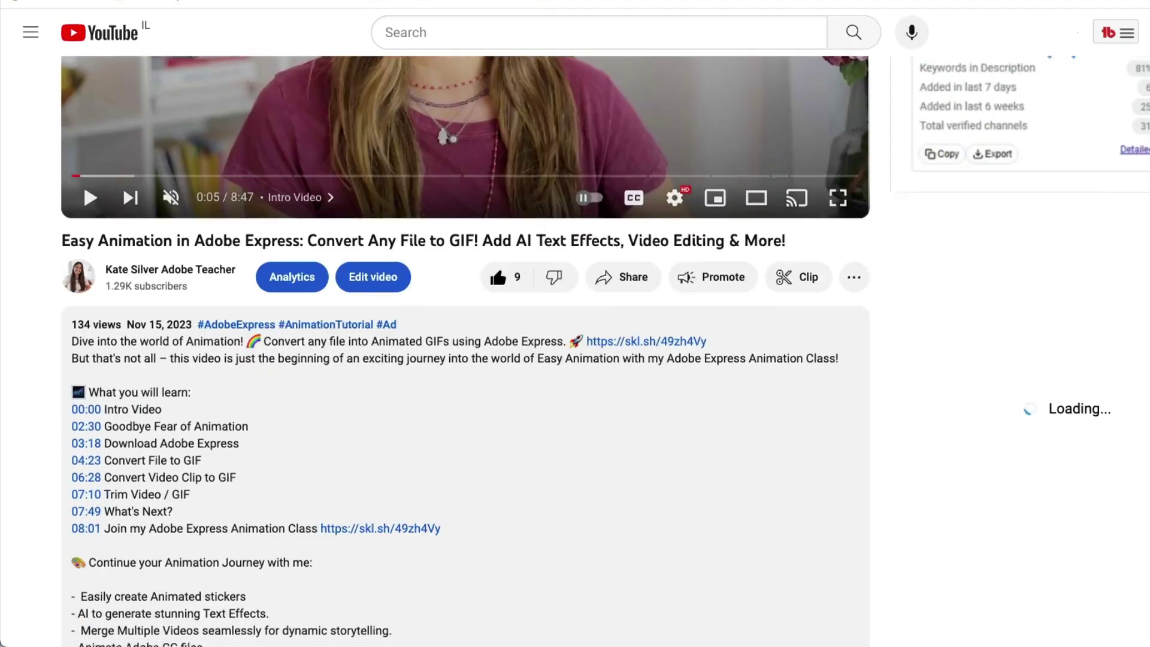
Scroll the YouTube video description down to the Skillshare class links.
{"action": "scroll", "coordinate": [465, 347], "scroll_direction": "down", "scroll_amount": 9}
{"action": "scroll", "coordinate": [334, 243], "scroll_direction": "down", "scroll_amount": 5}
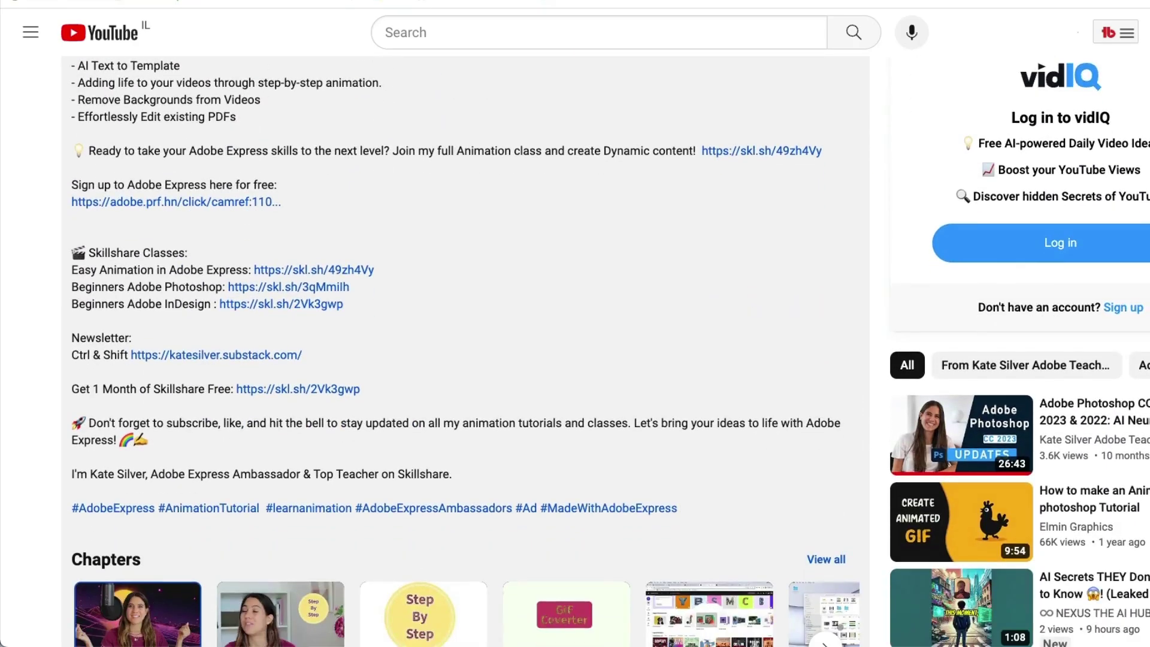